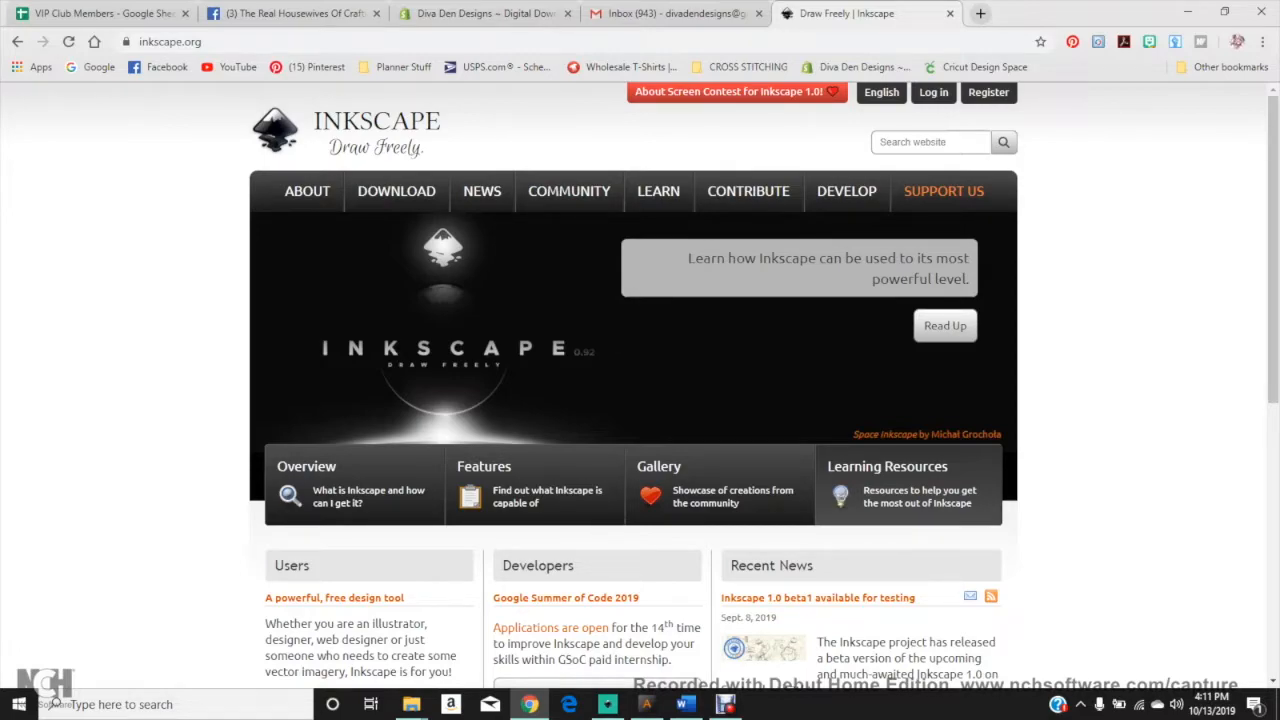
Switch to Inkscape and add the text GIANTS on the blank page.
mouse_move(396, 191)
left_click(607, 704)
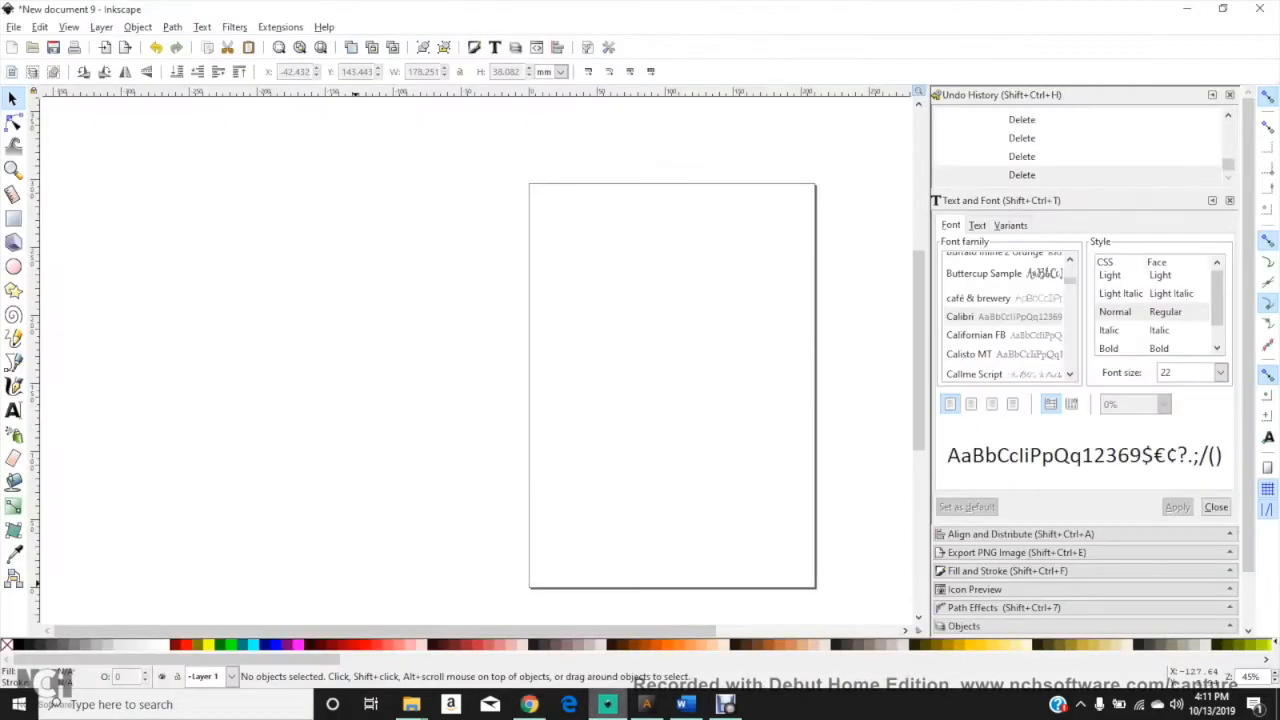
left_click_drag(388, 631, 501, 631)
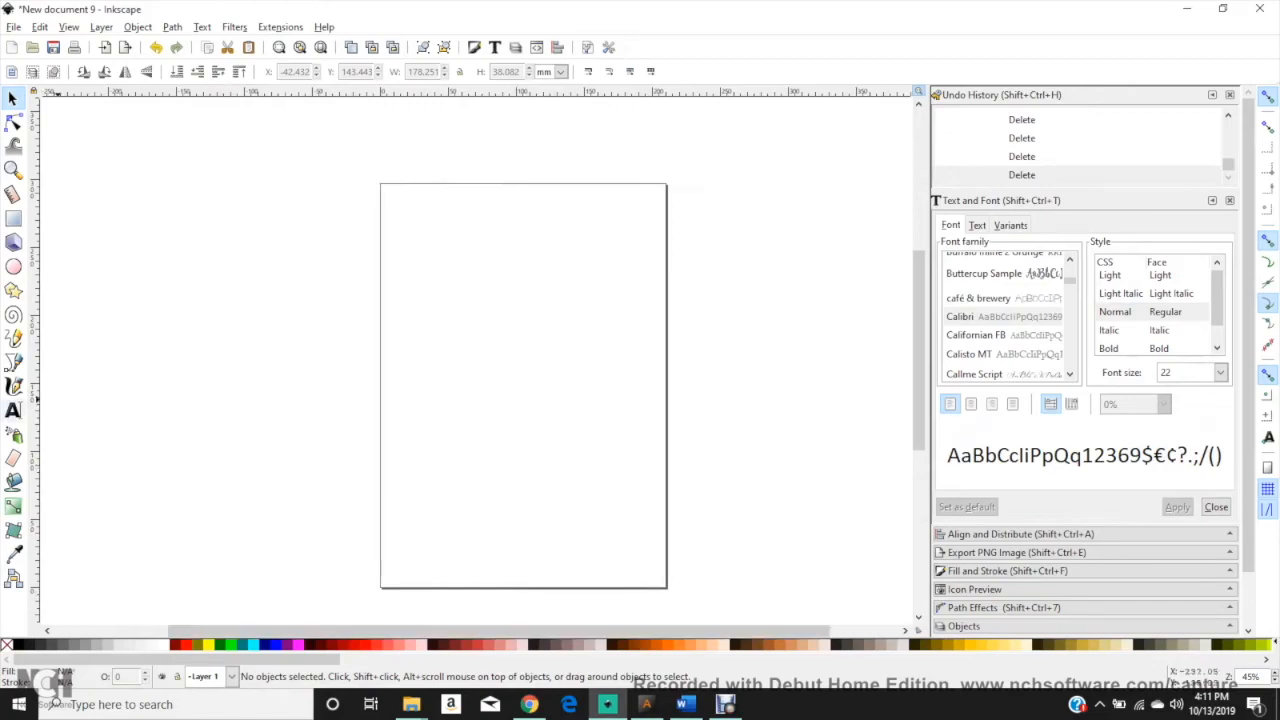
left_click(13, 410)
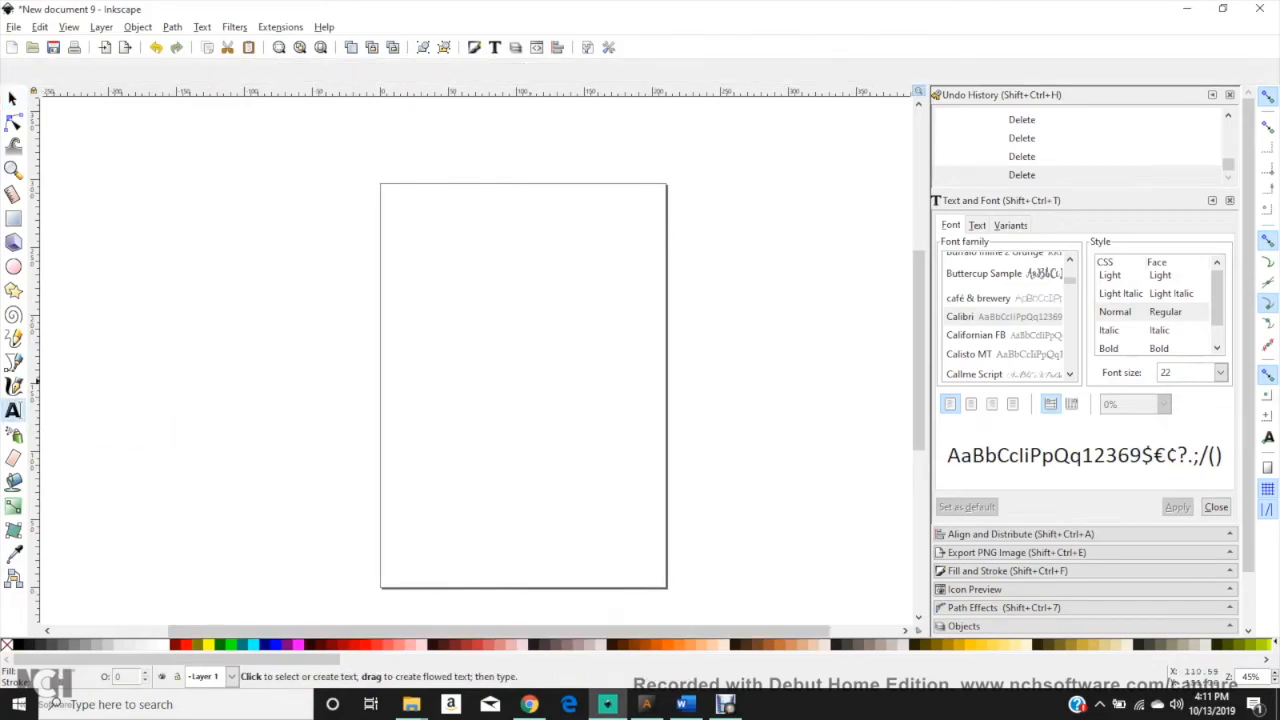
left_click(421, 355)
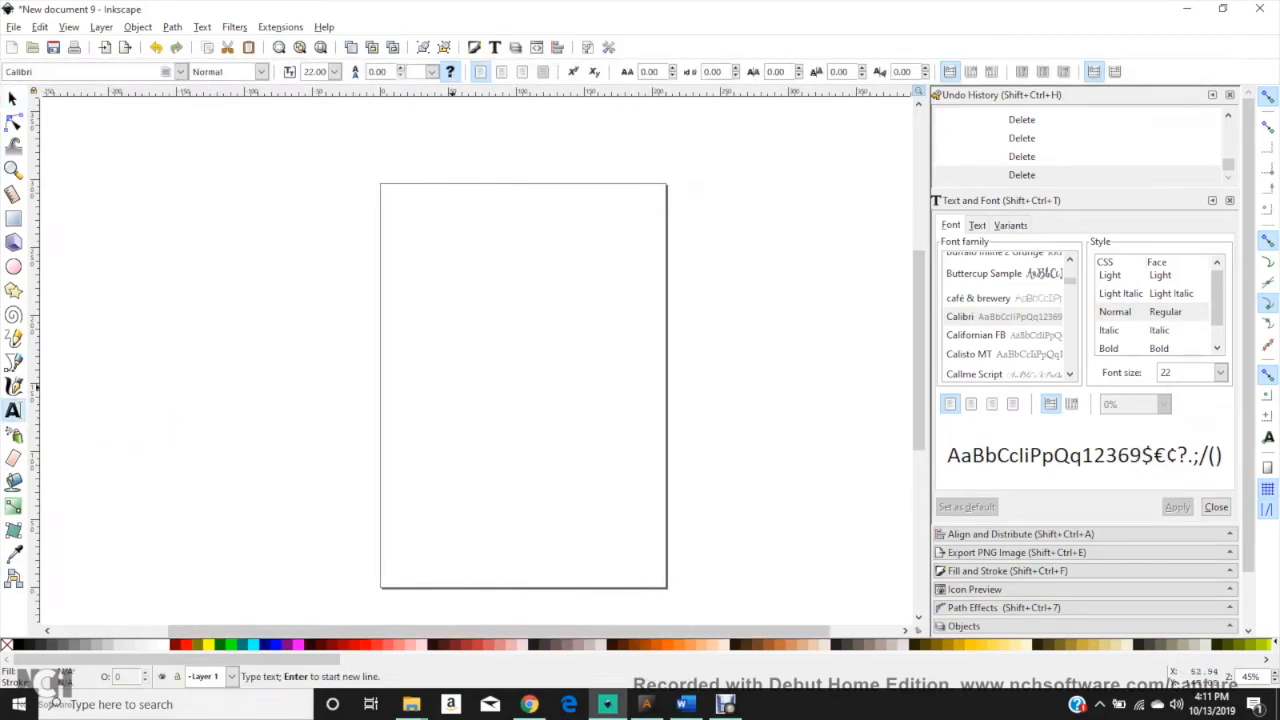
type("GIANTS")
Scale the GIANTS text up to about 171 mm wide by 42 mm high and move it inside the page.
key("F1")
left_click_drag(458, 366, 656, 411)
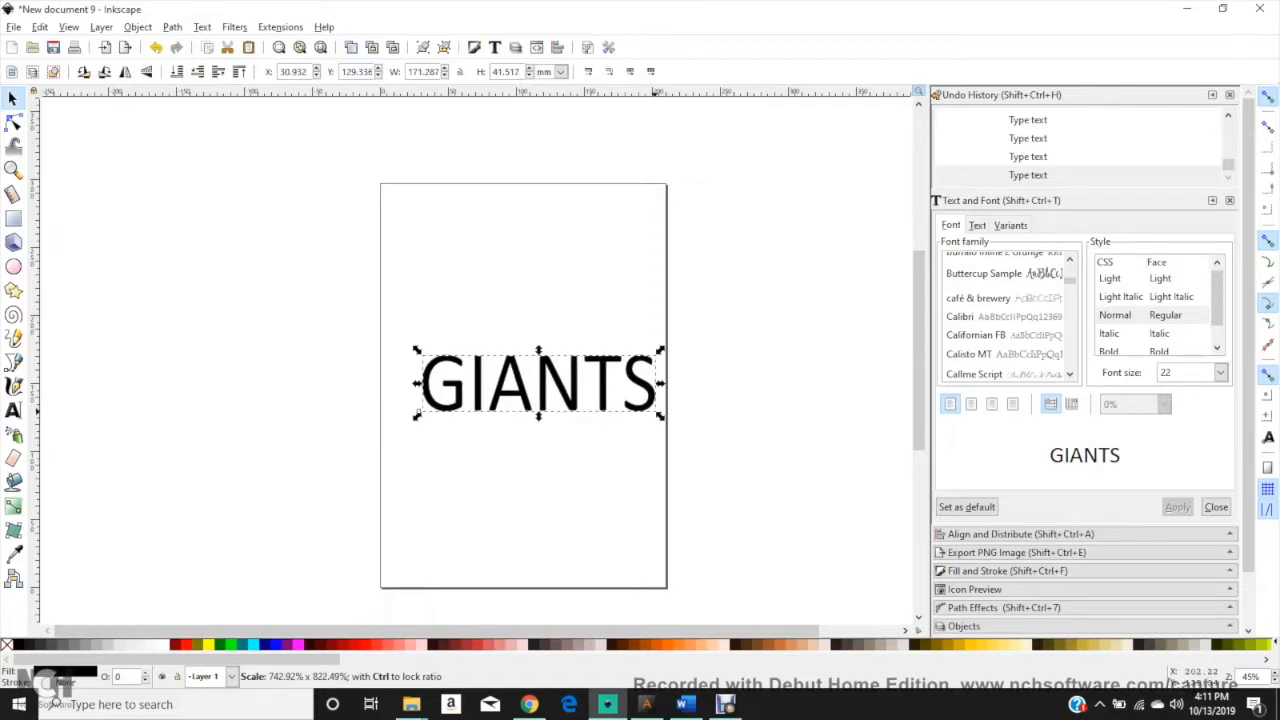
left_click_drag(578, 386, 549, 373)
left_click(549, 314)
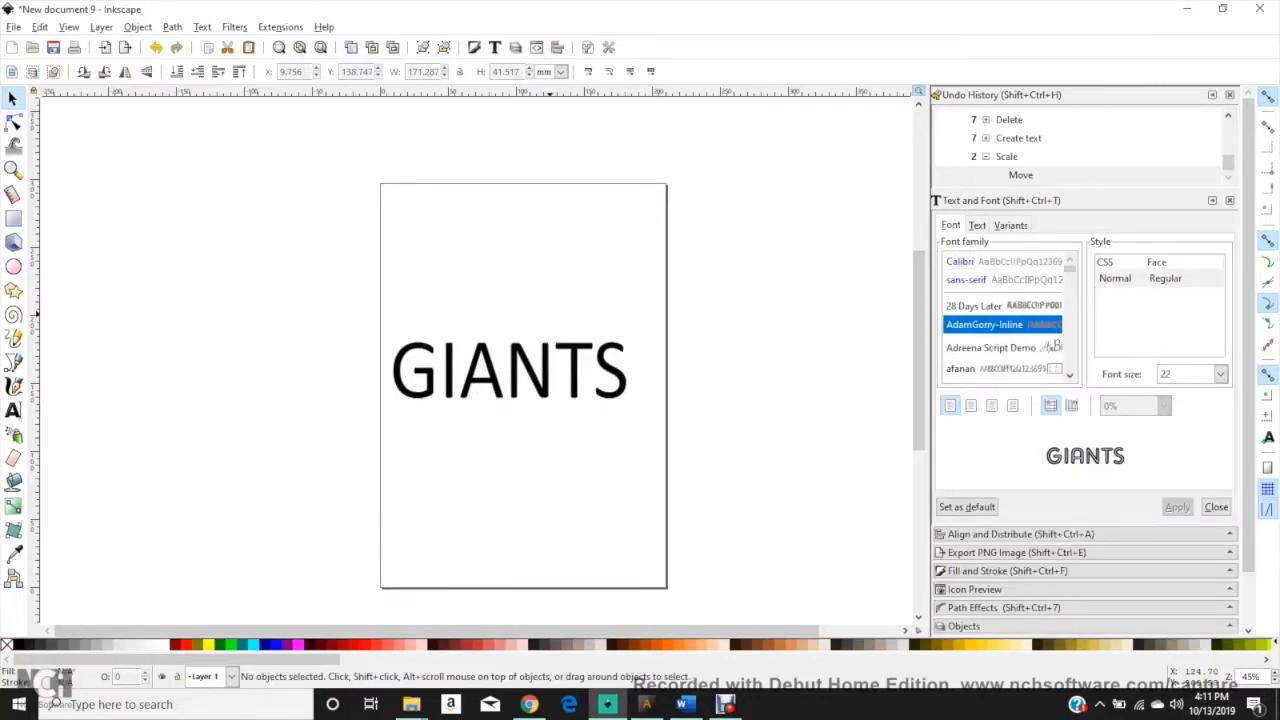
type("c")
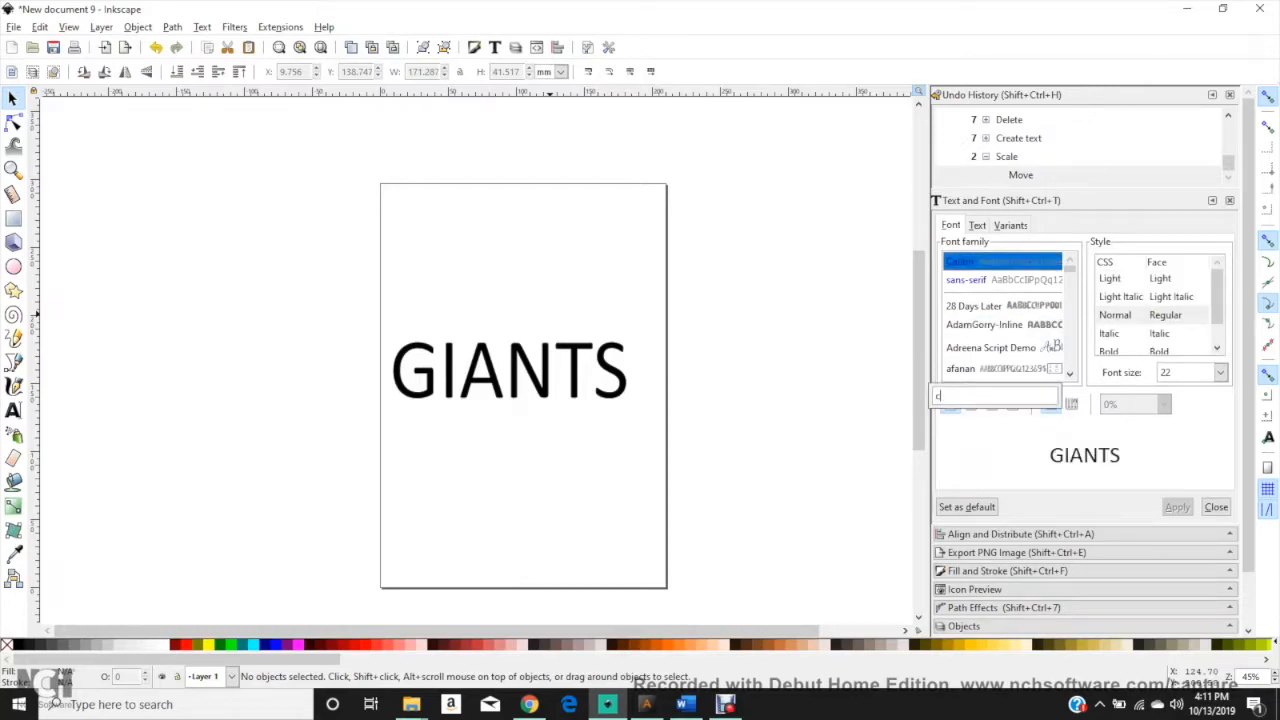
type("hunk")
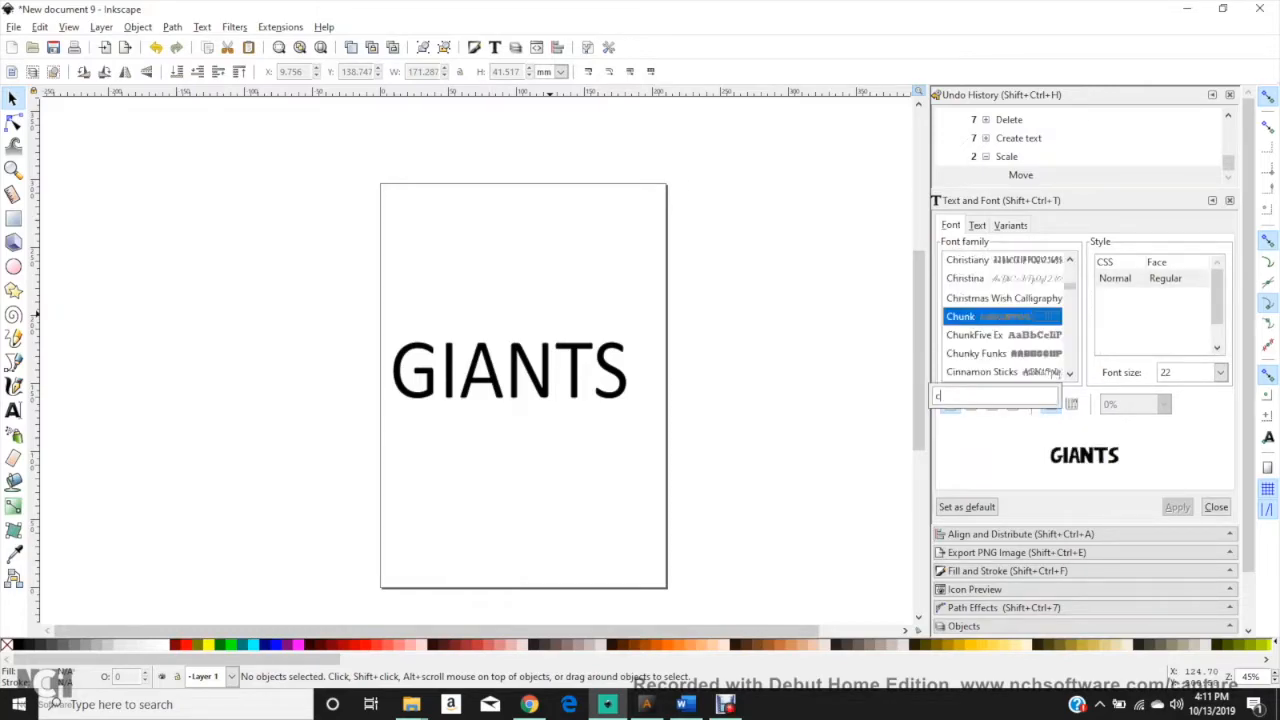
key("Down")
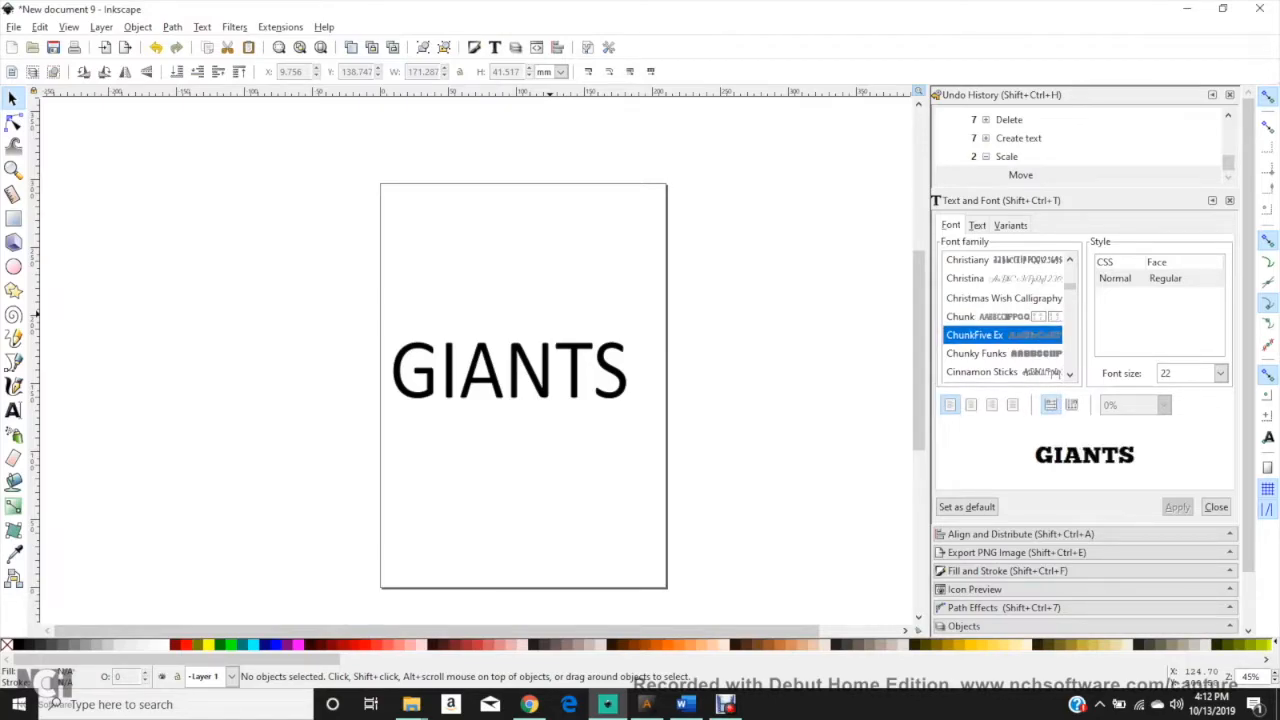
Change the font of the GIANTS text to ChunkFive Ex.
left_click(392, 398)
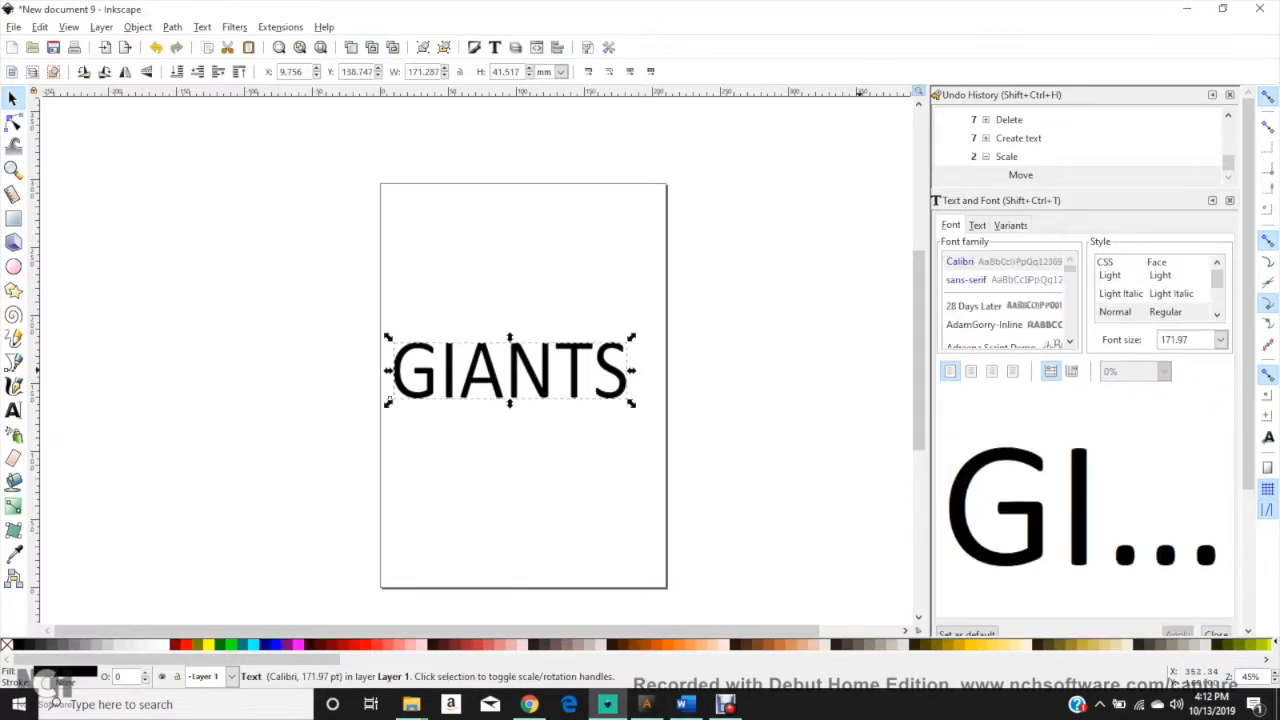
type("chu")
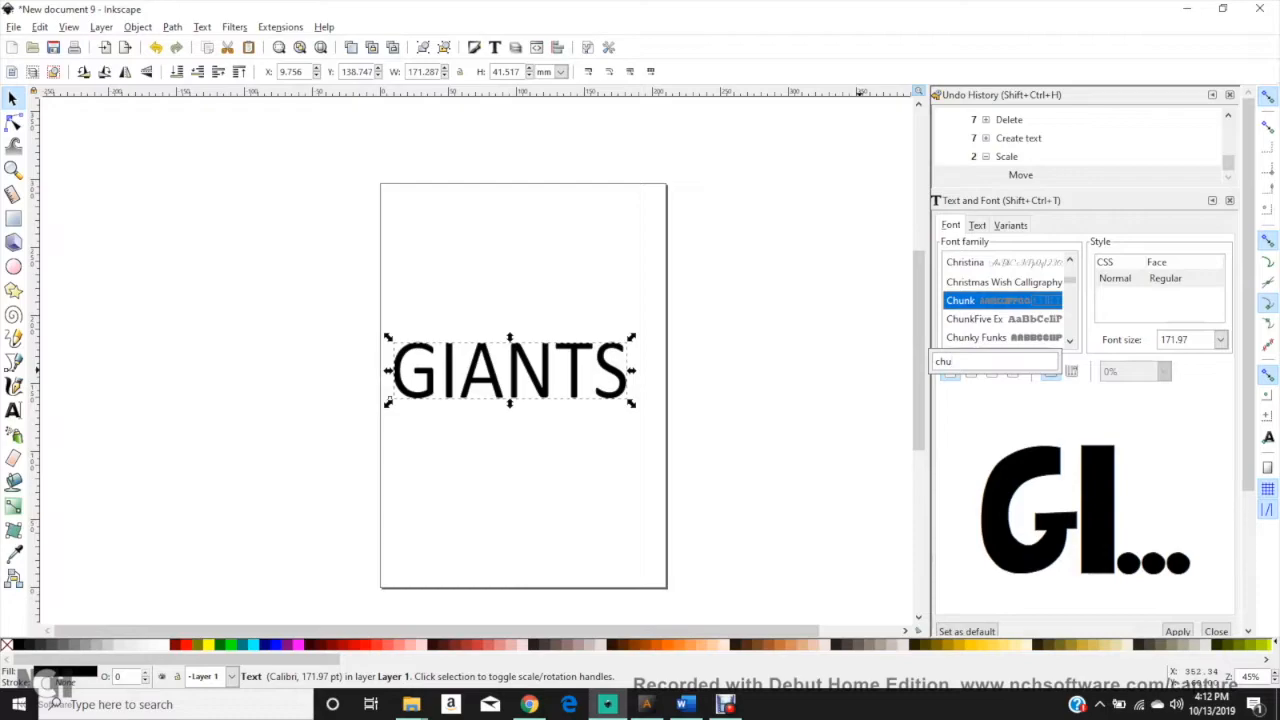
type("n")
key("Down")
key("Return")
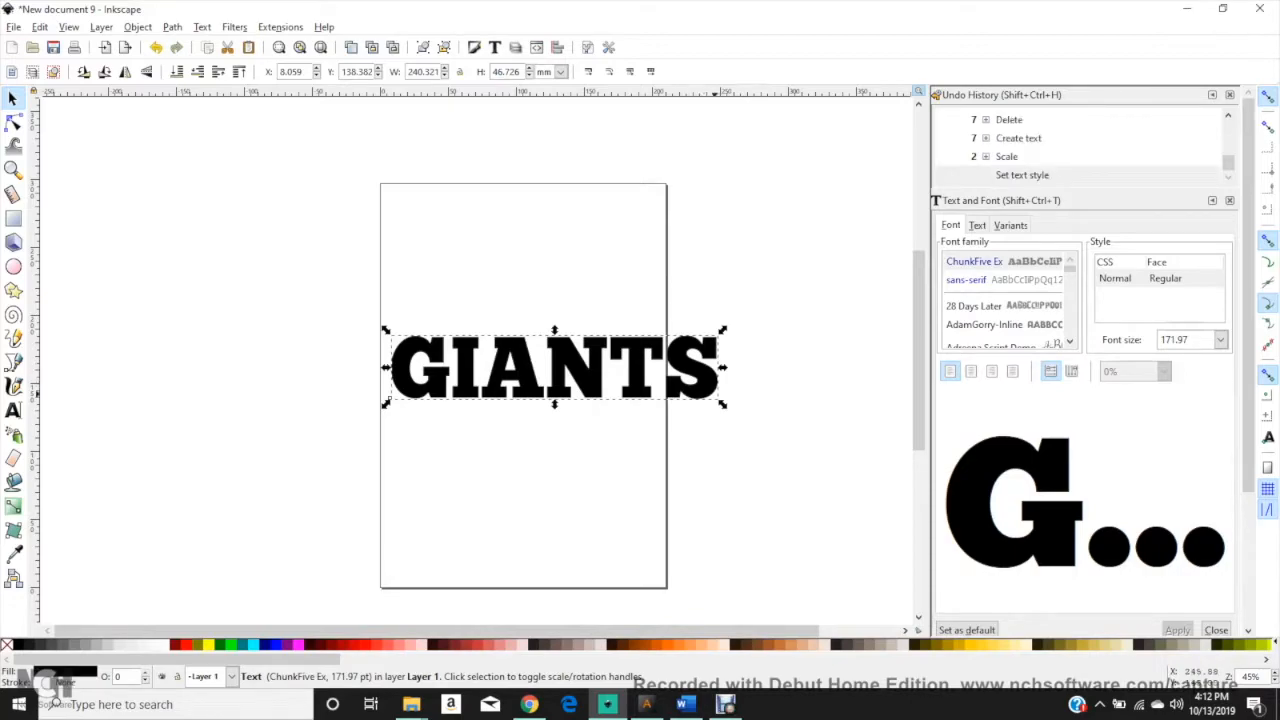
Scale the GIANTS text down to about 224 mm wide by 45 mm high and center it roughly across the page.
left_click_drag(723, 404, 658, 356)
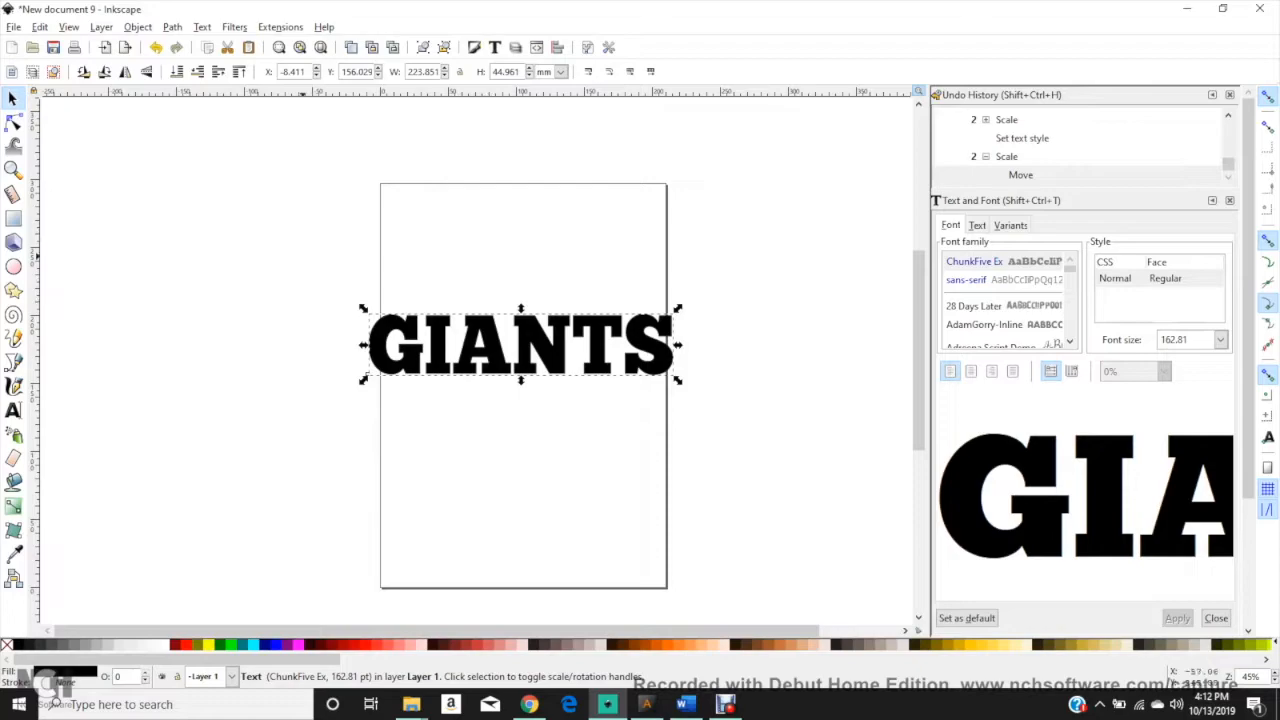
left_click(521, 345)
left_click(510, 345)
Convert the GIANTS text to paths and ungroup it into separate letters.
left_click(172, 27)
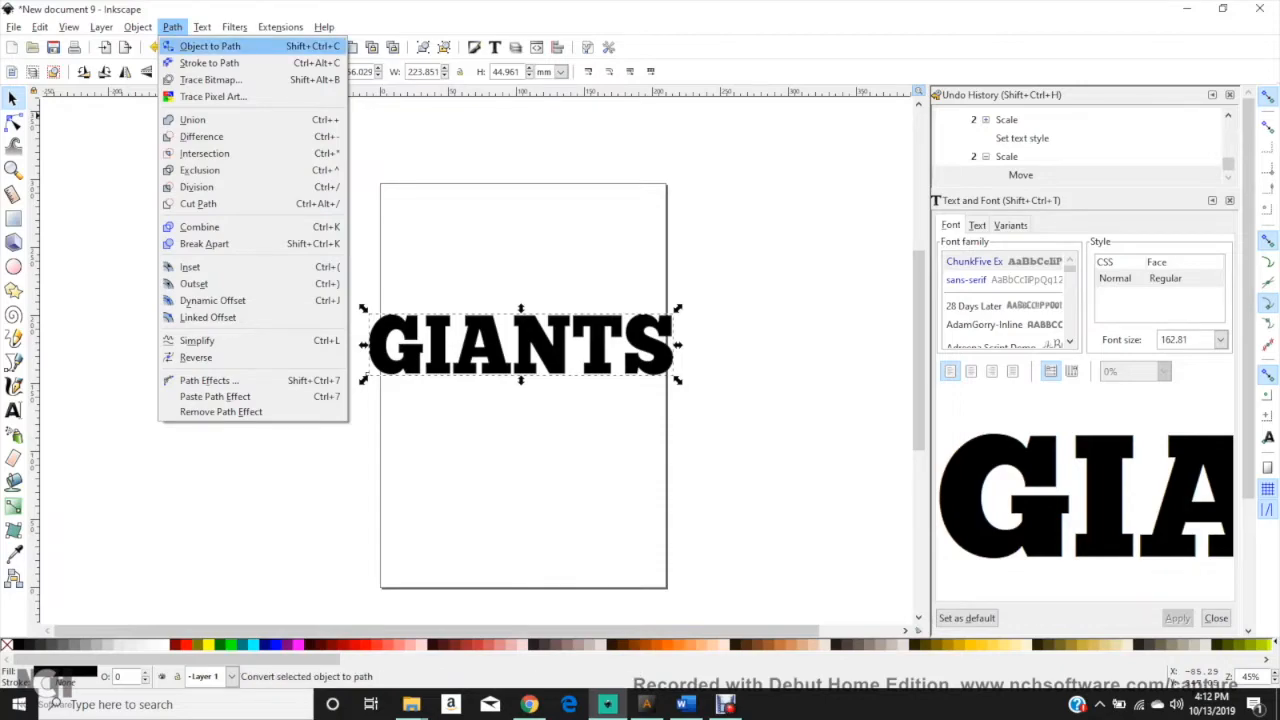
left_click(205, 46)
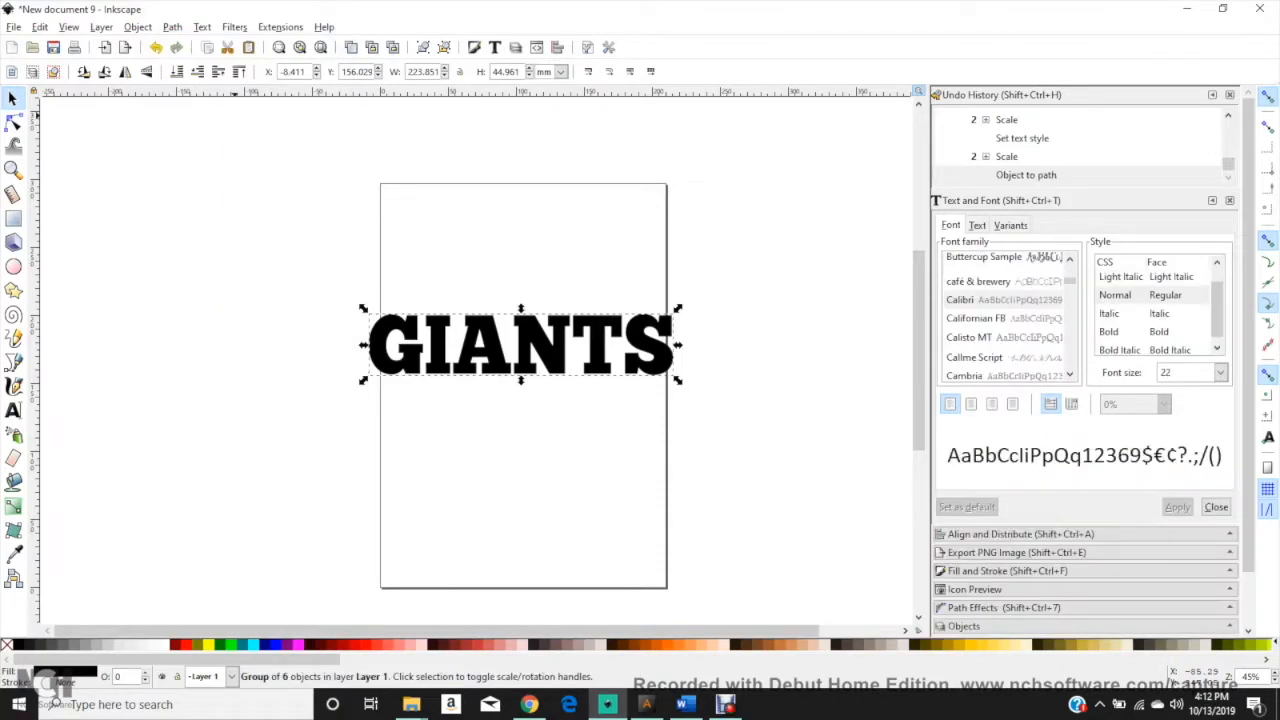
left_click(138, 27)
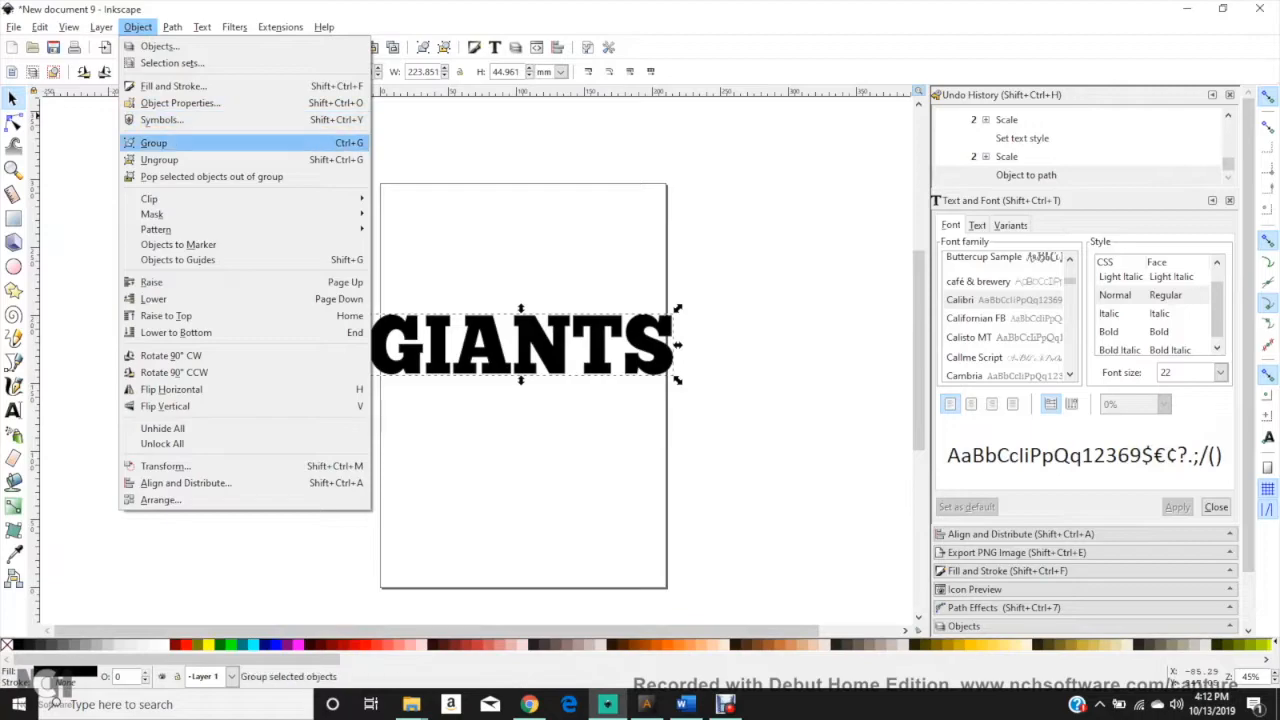
left_click(160, 160)
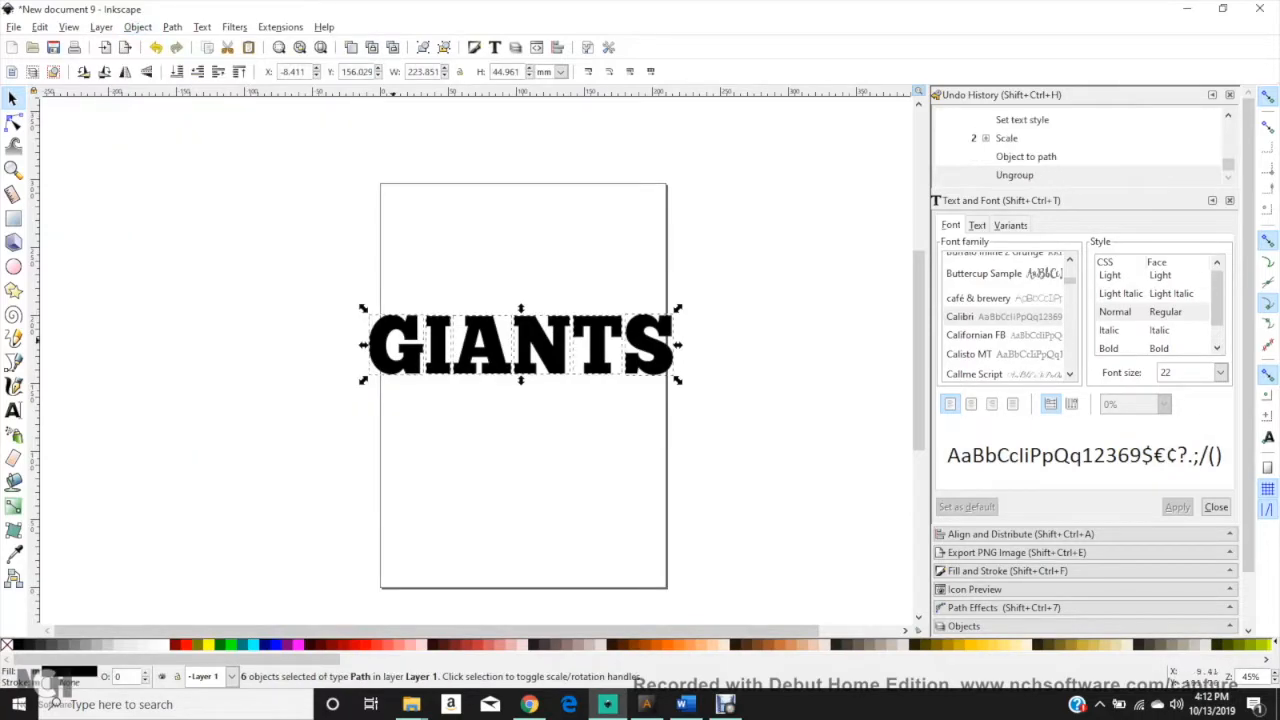
Try moving the G and A individually away from the other letters, and undo both letter moves.
left_click_drag(392, 356, 359, 356)
left_click(320, 450)
left_click(362, 345)
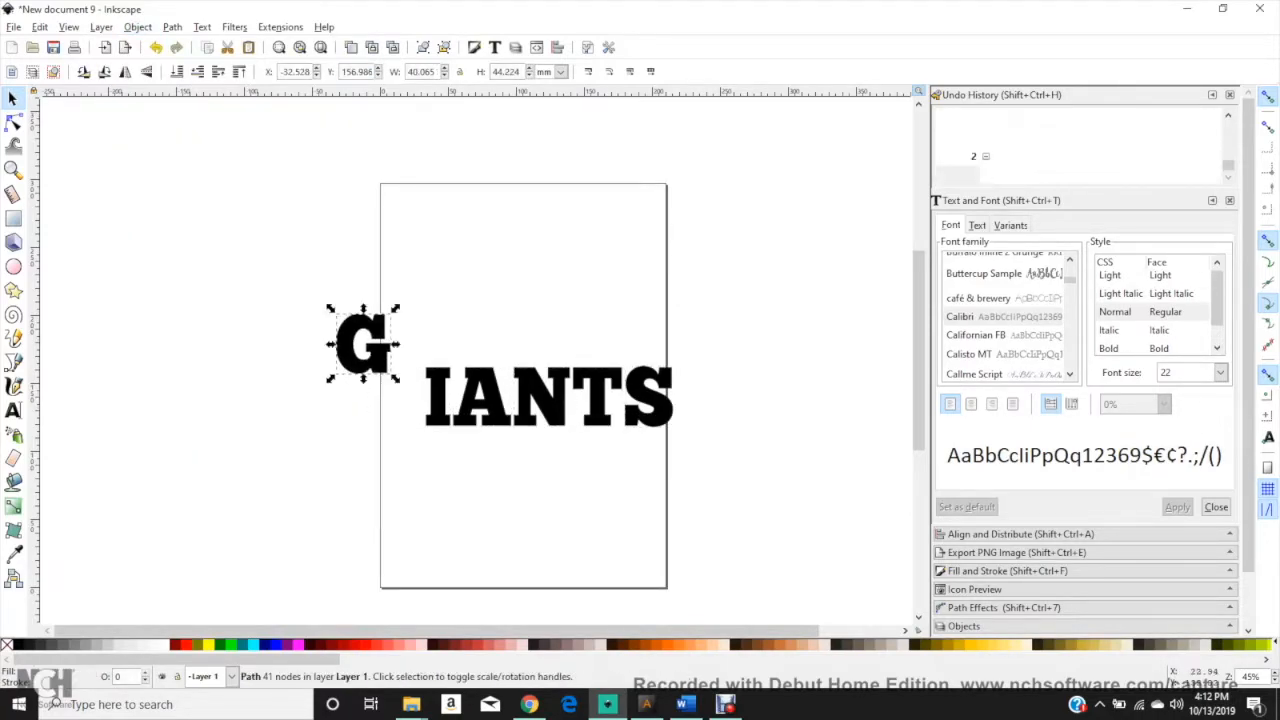
left_click(437, 398)
left_click_drag(478, 398, 496, 316)
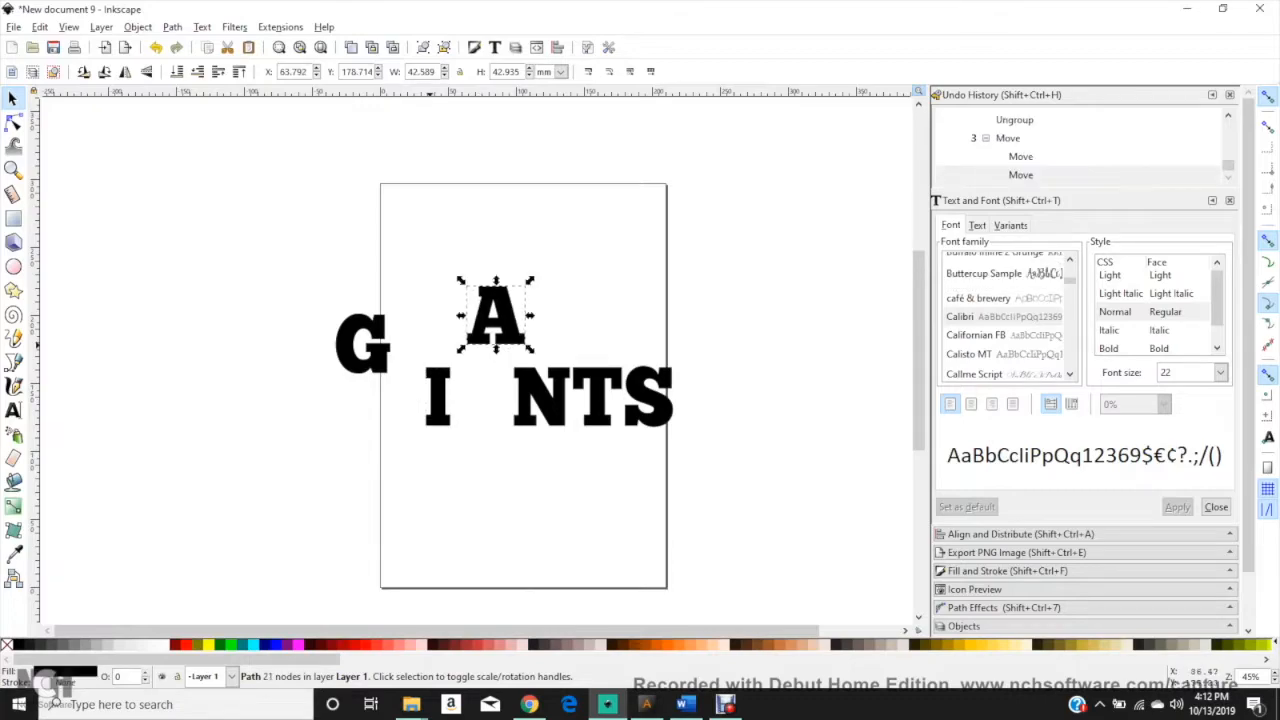
key("ctrl+z")
key("ctrl+z")
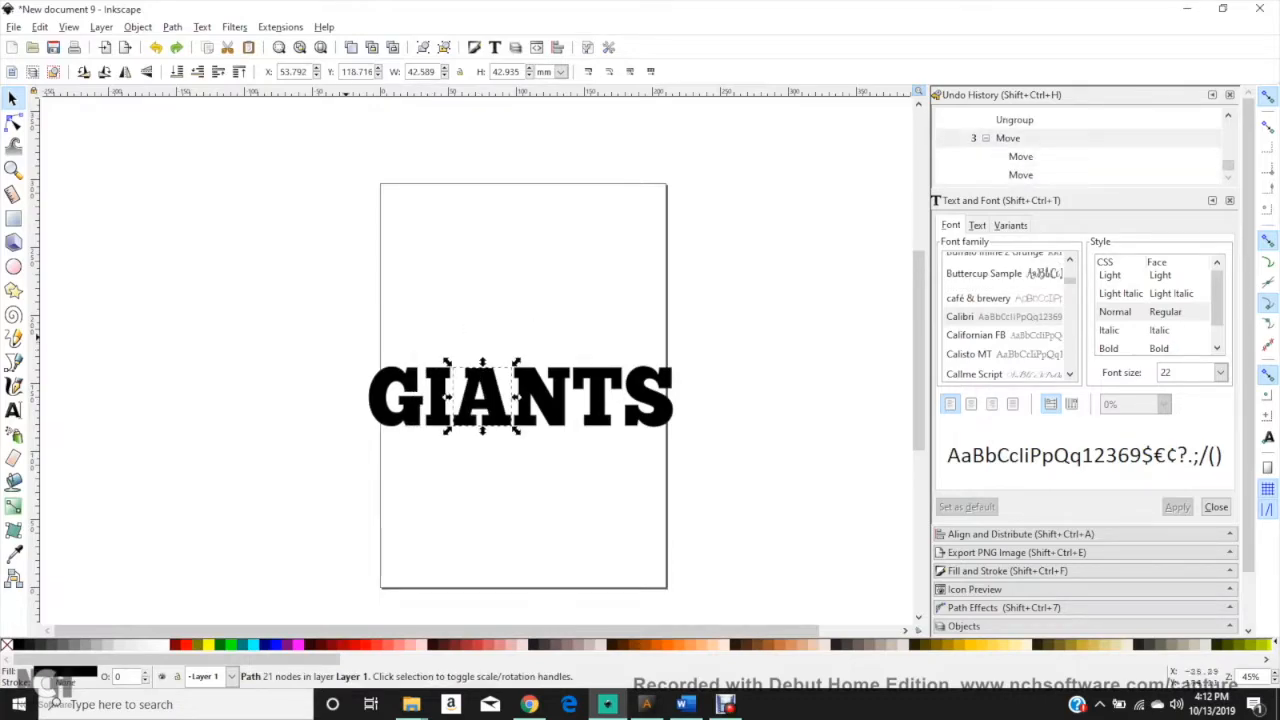
Unite all six GIANTS letters into one path with Union and move it up near the page's middle.
left_click(328, 336)
left_click_drag(328, 335, 707, 463)
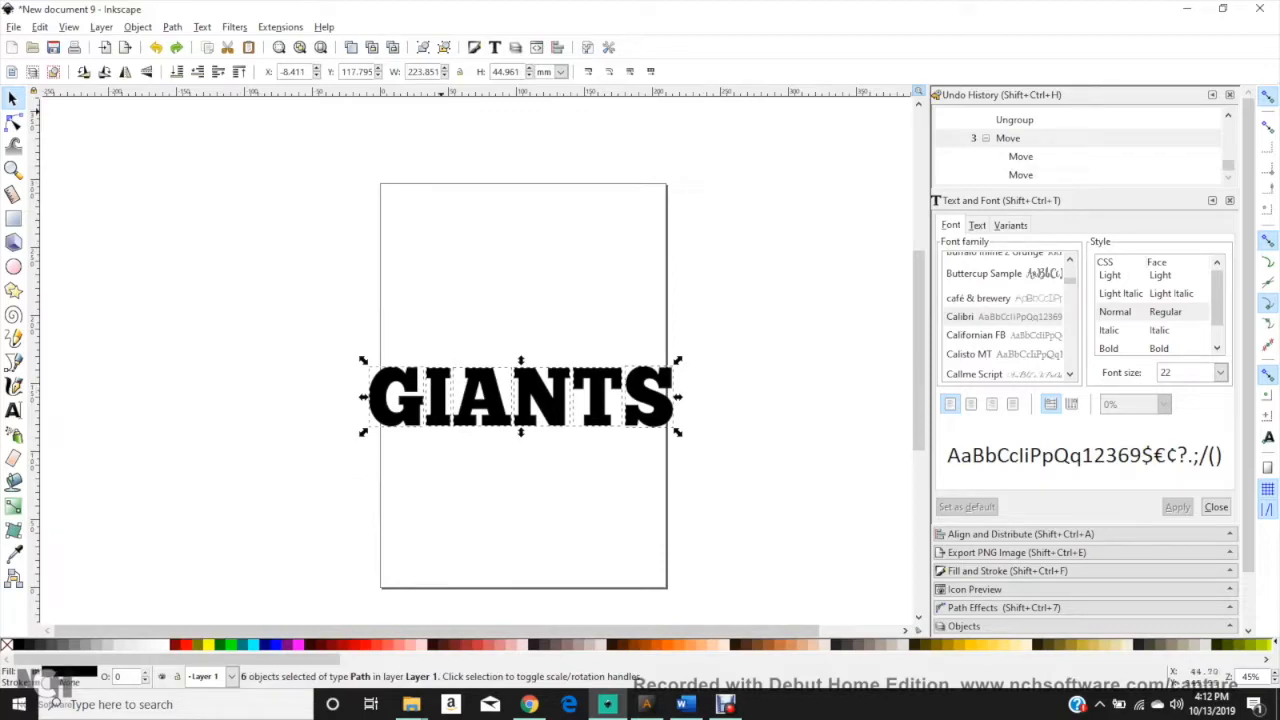
left_click(172, 27)
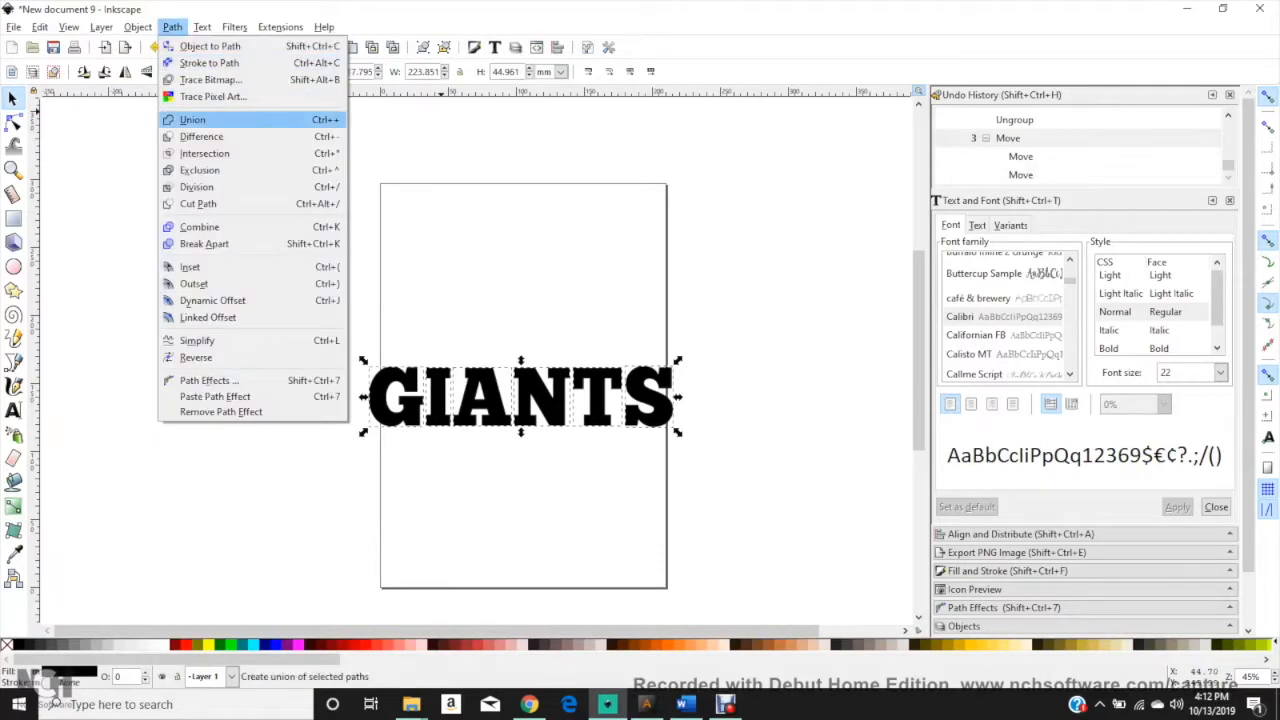
left_click(195, 120)
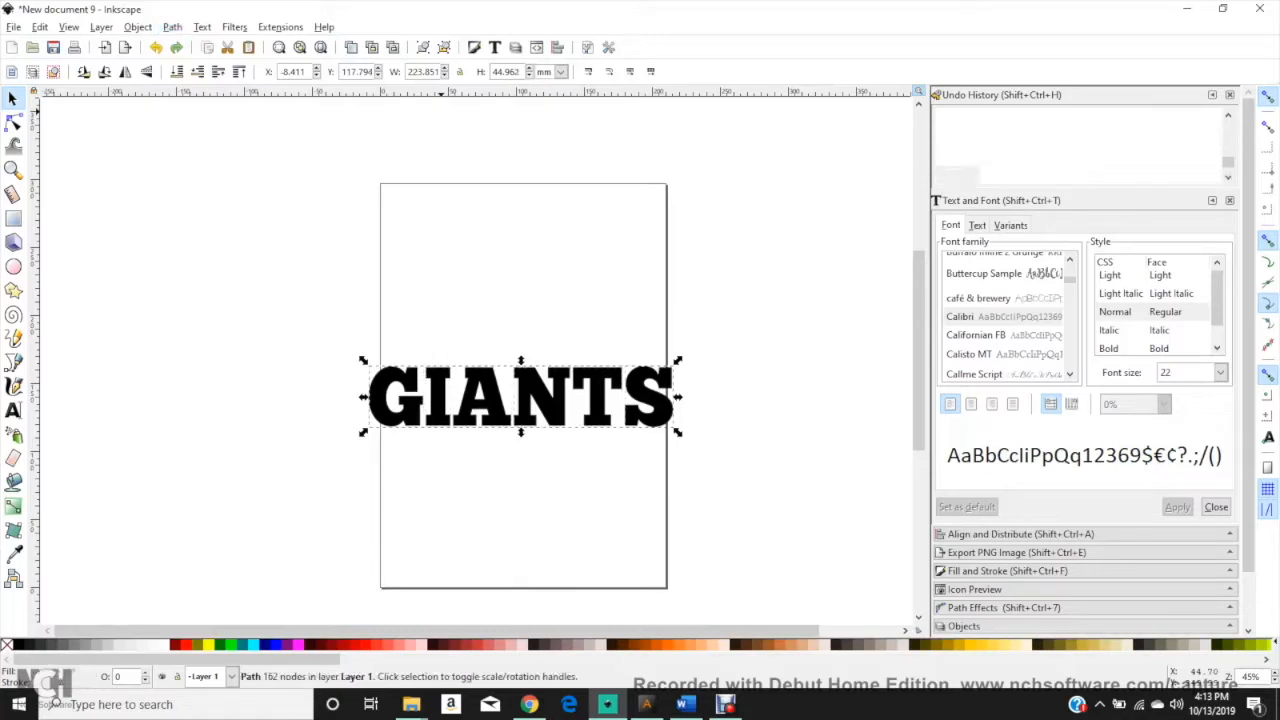
left_click(498, 246)
left_click_drag(533, 381, 527, 346)
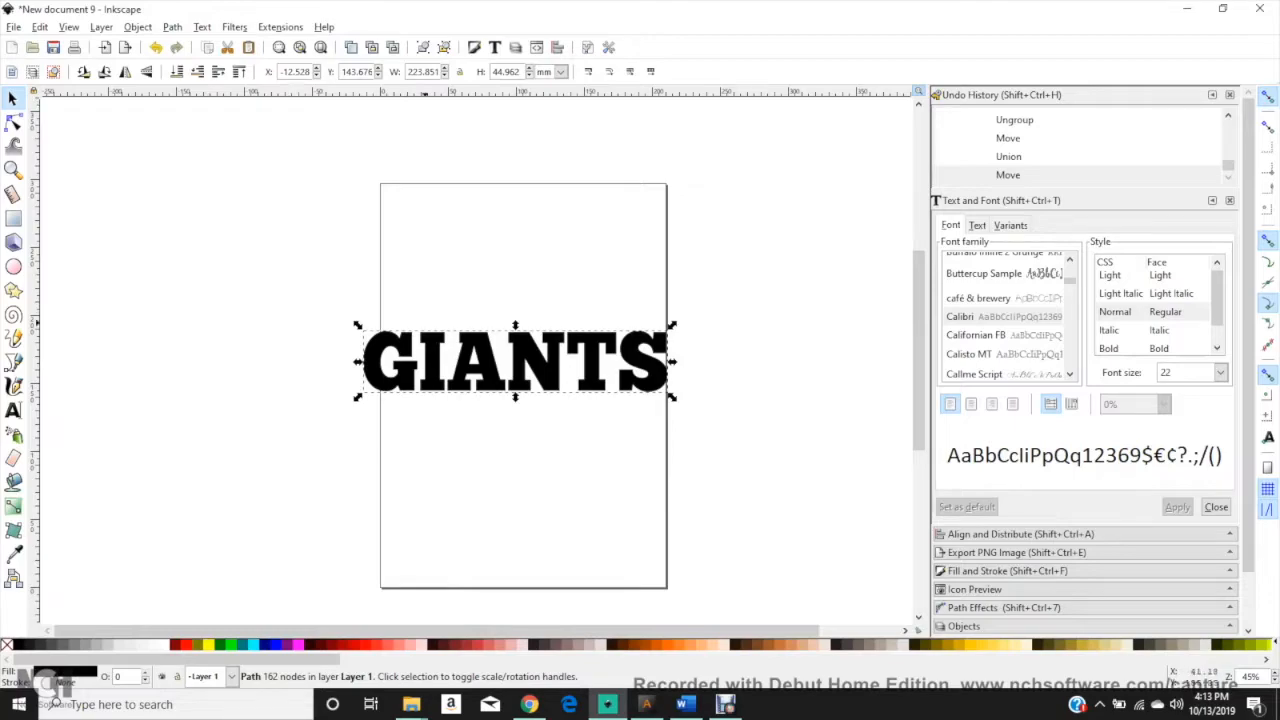
Create a red linked offset of the GIANTS path, extending slightly beyond the black letters to about 228 mm wide.
left_click(515, 361)
left_click(172, 27)
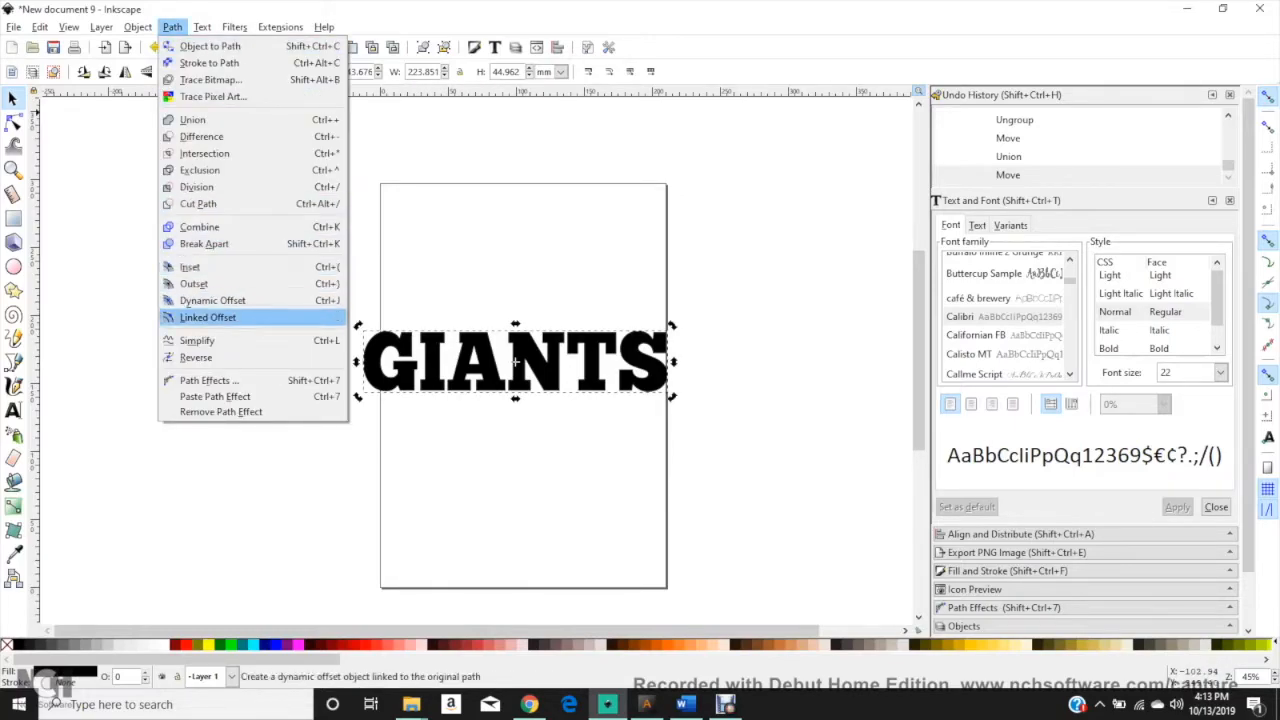
left_click(207, 317)
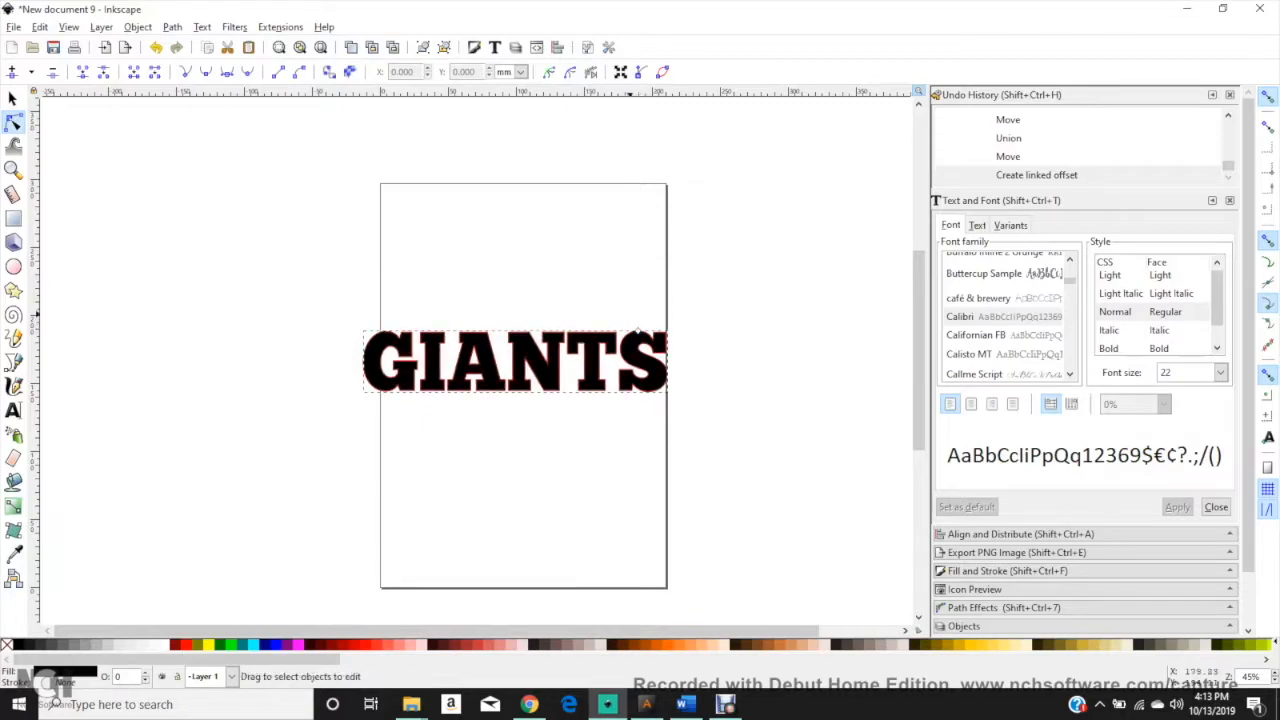
left_click(177, 644)
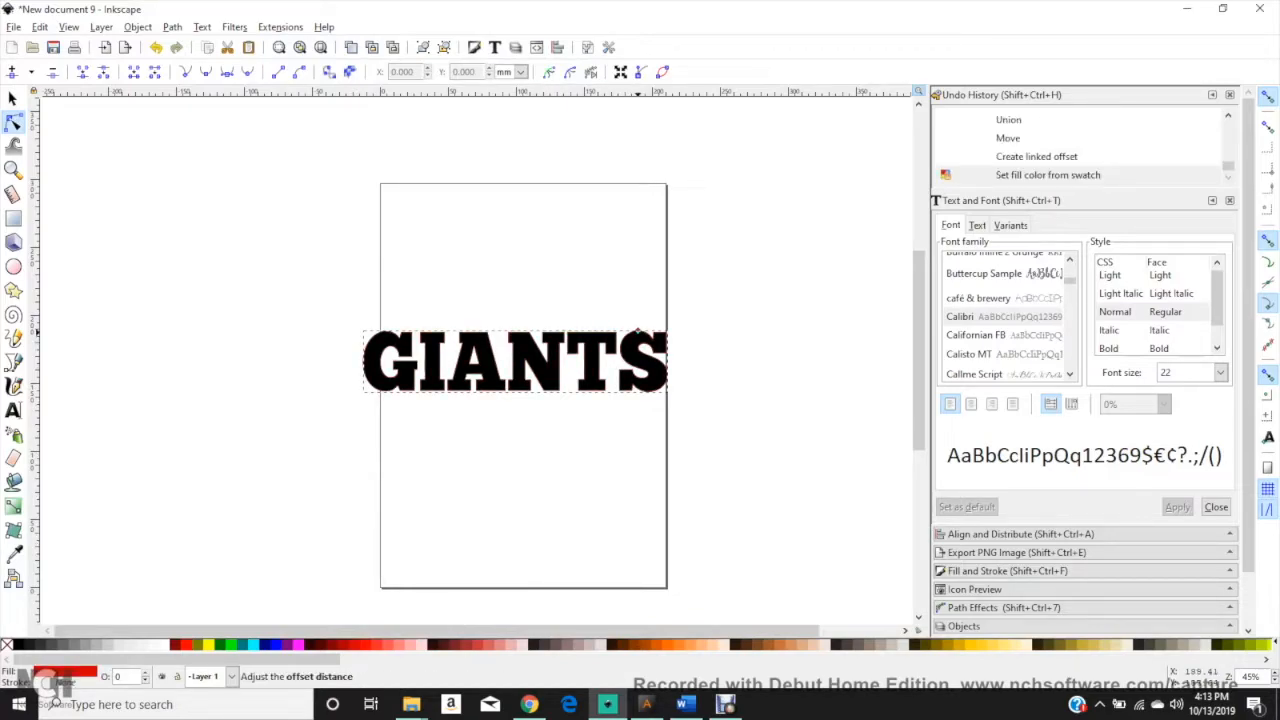
left_click_drag(638, 328, 640, 329)
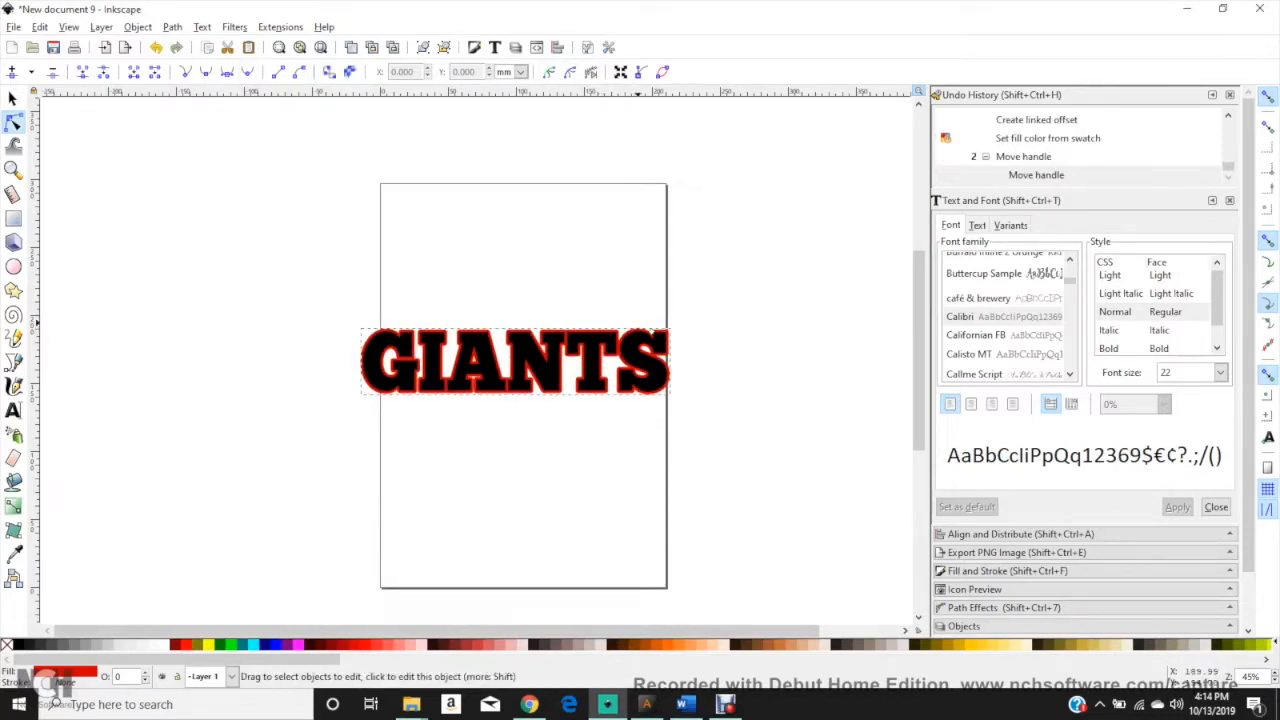
Convert the red linked offset to a regular path.
key("alt+p")
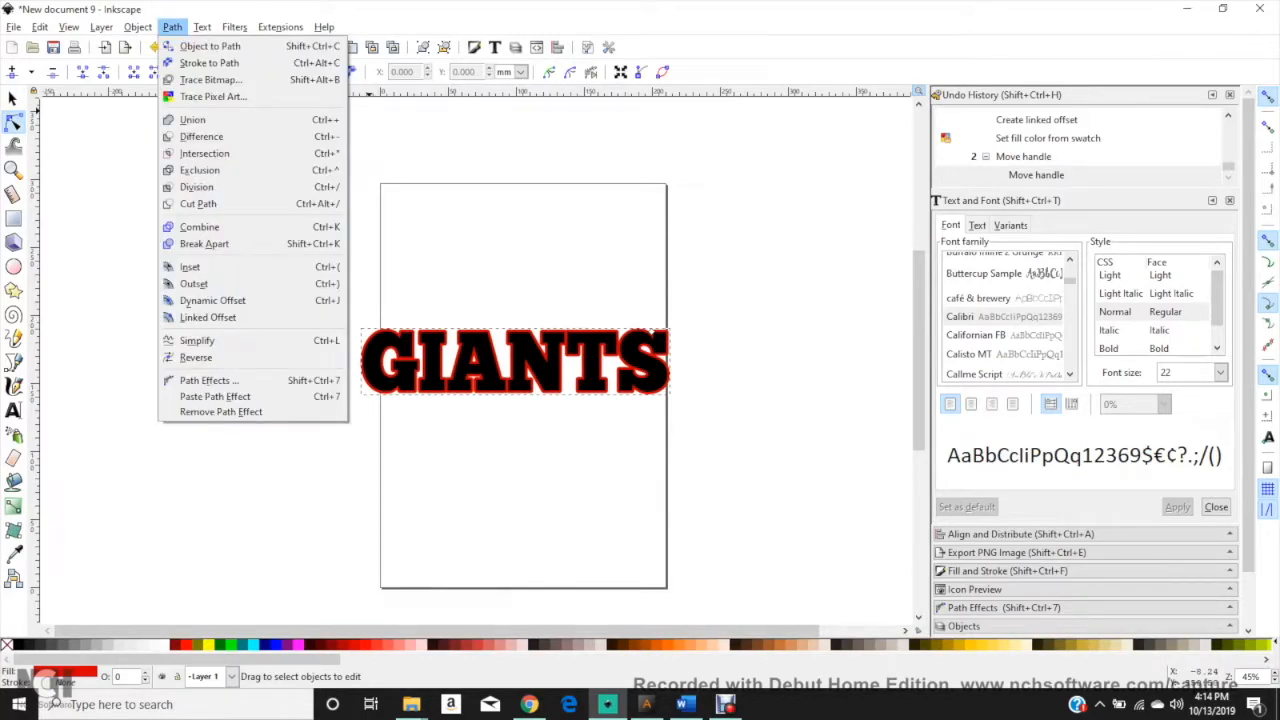
key("Down")
key("Return")
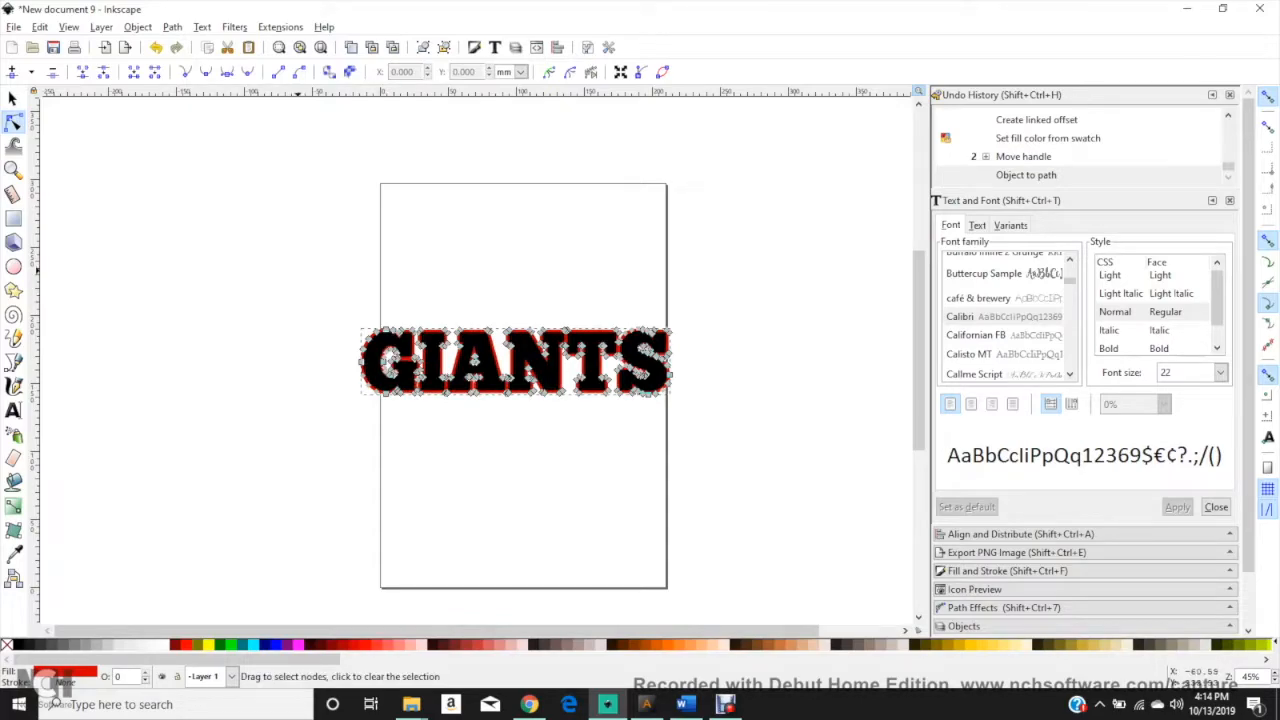
left_click(13, 98)
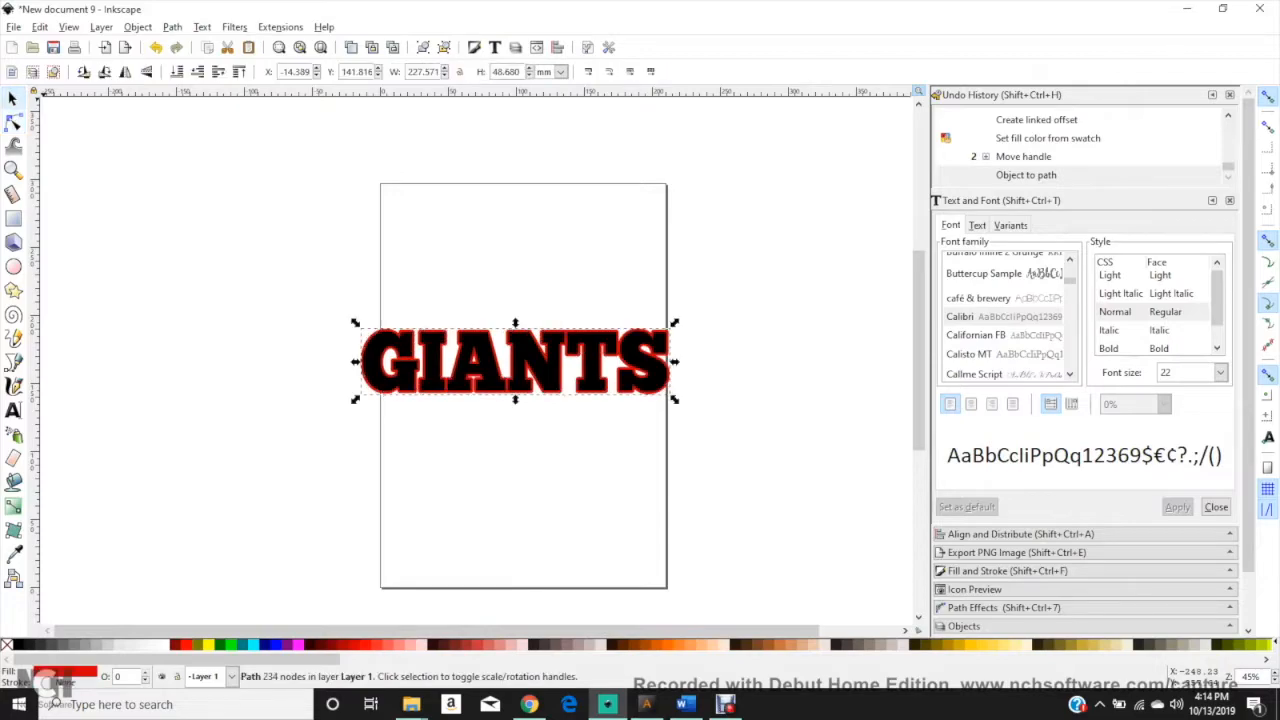
Move the black GIANTS path straight down, clear of the red offset shape.
key("Escape")
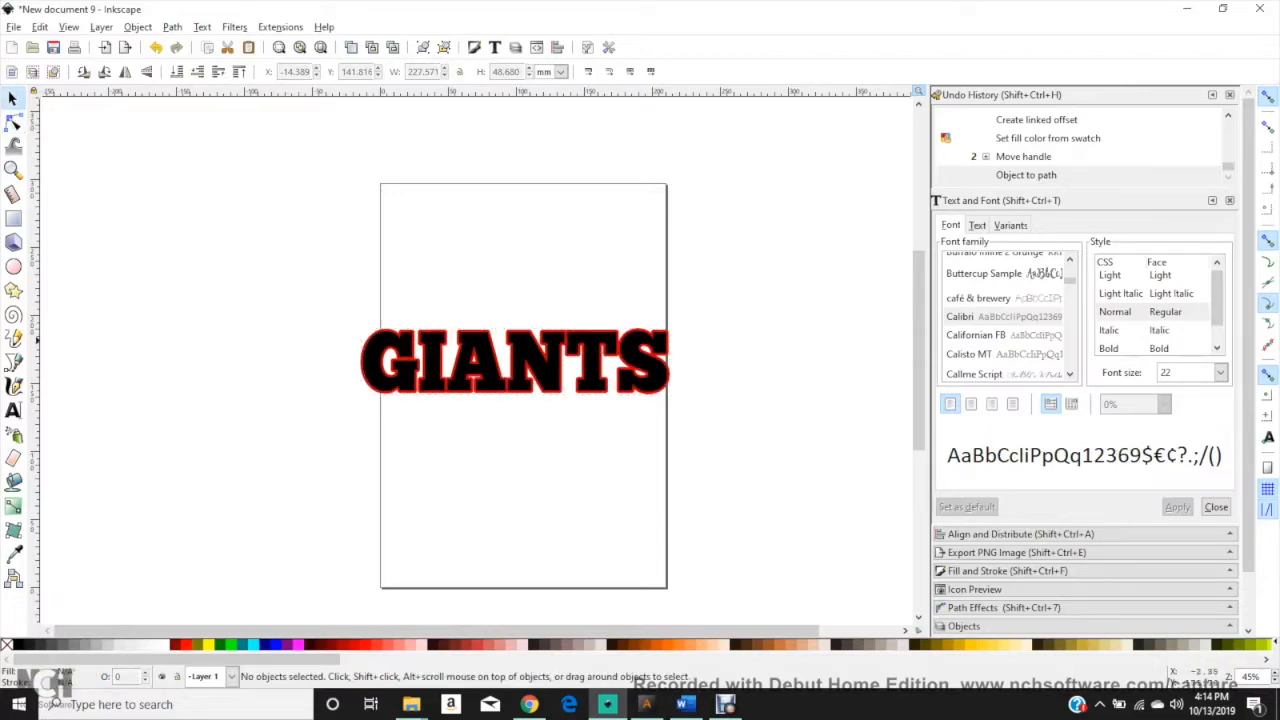
left_click(377, 352)
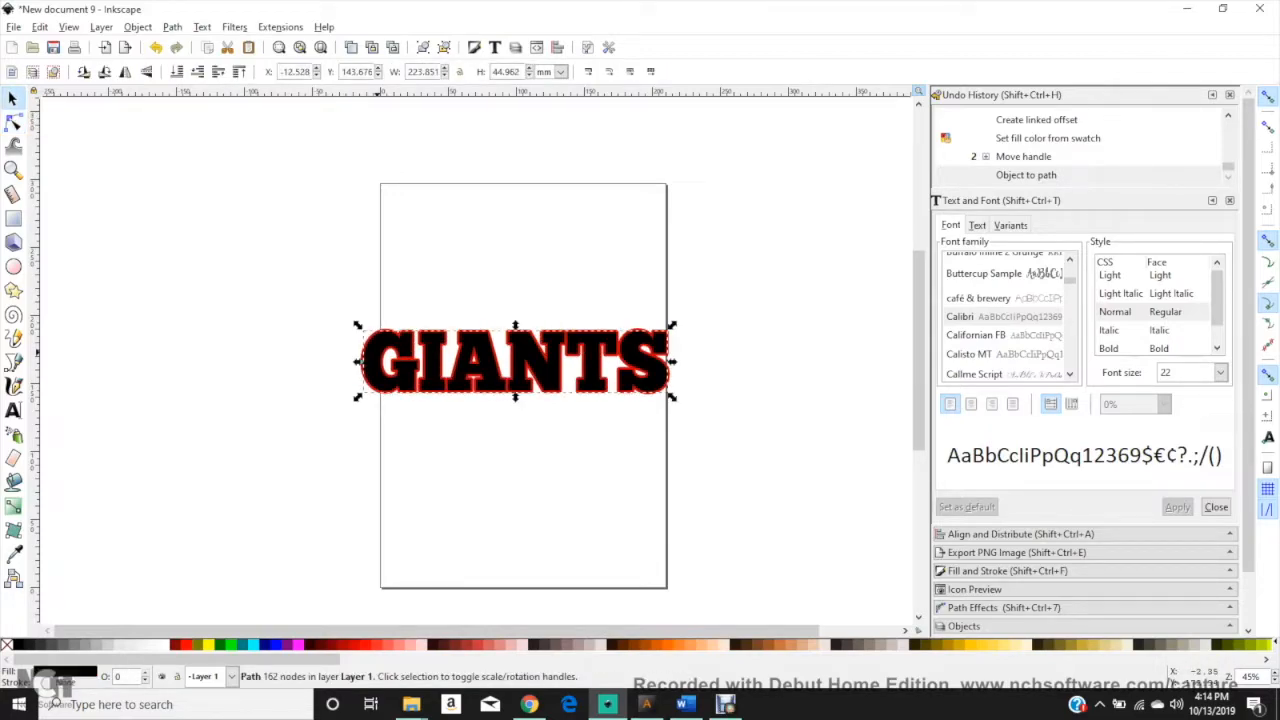
left_click_drag(377, 352, 376, 469)
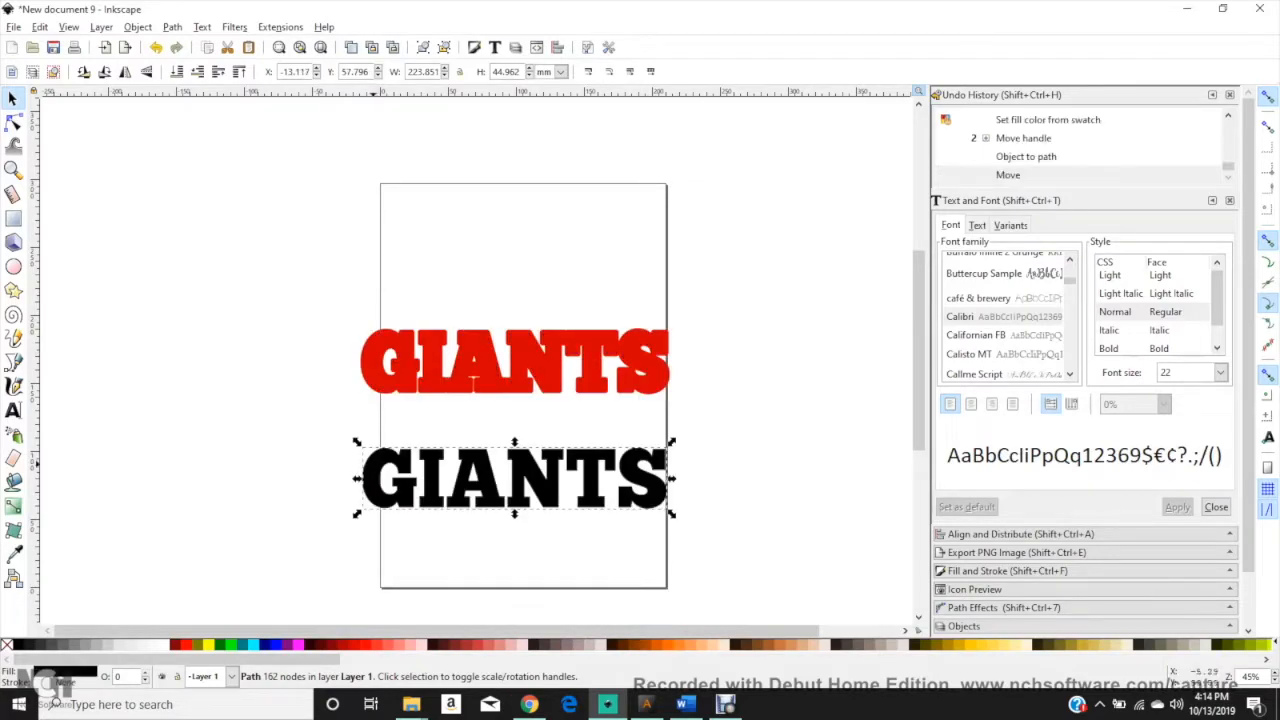
Duplicate the black GIANTS path, place the copy over the red offset shape, and centre the two on both axes.
right_click(372, 469)
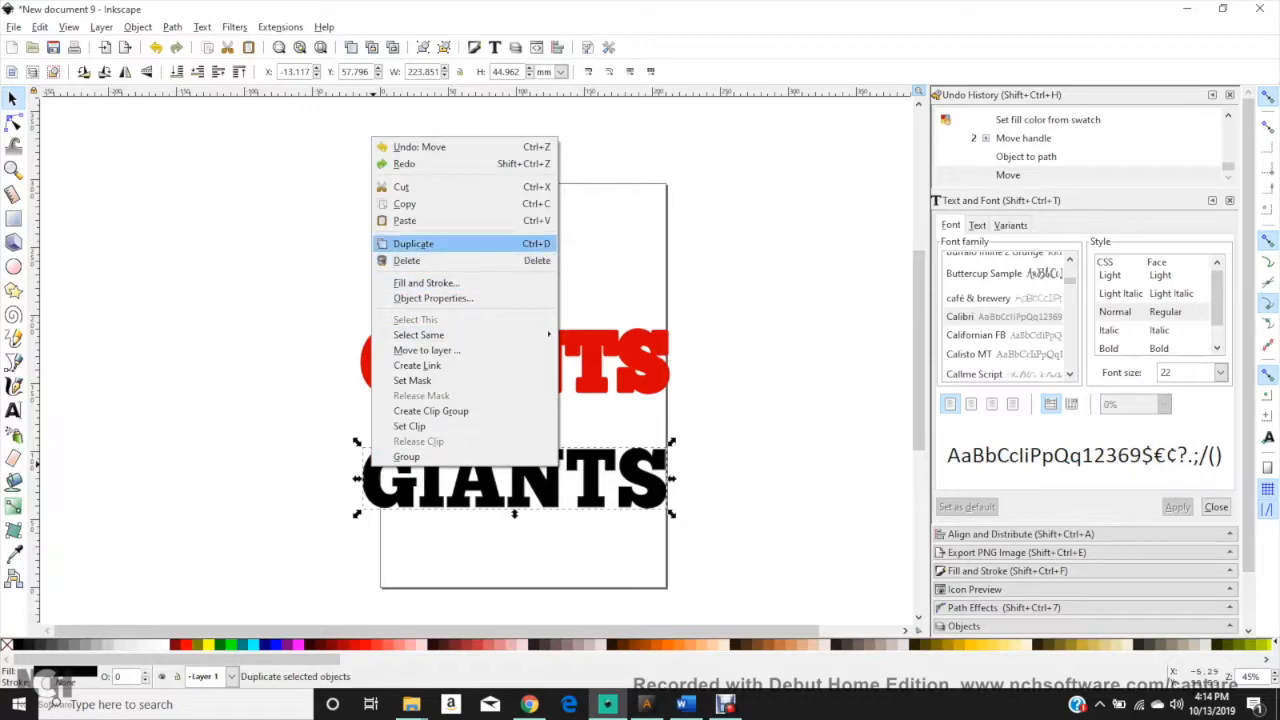
left_click(413, 243)
left_click_drag(434, 480, 436, 357)
left_click_drag(300, 280, 702, 411)
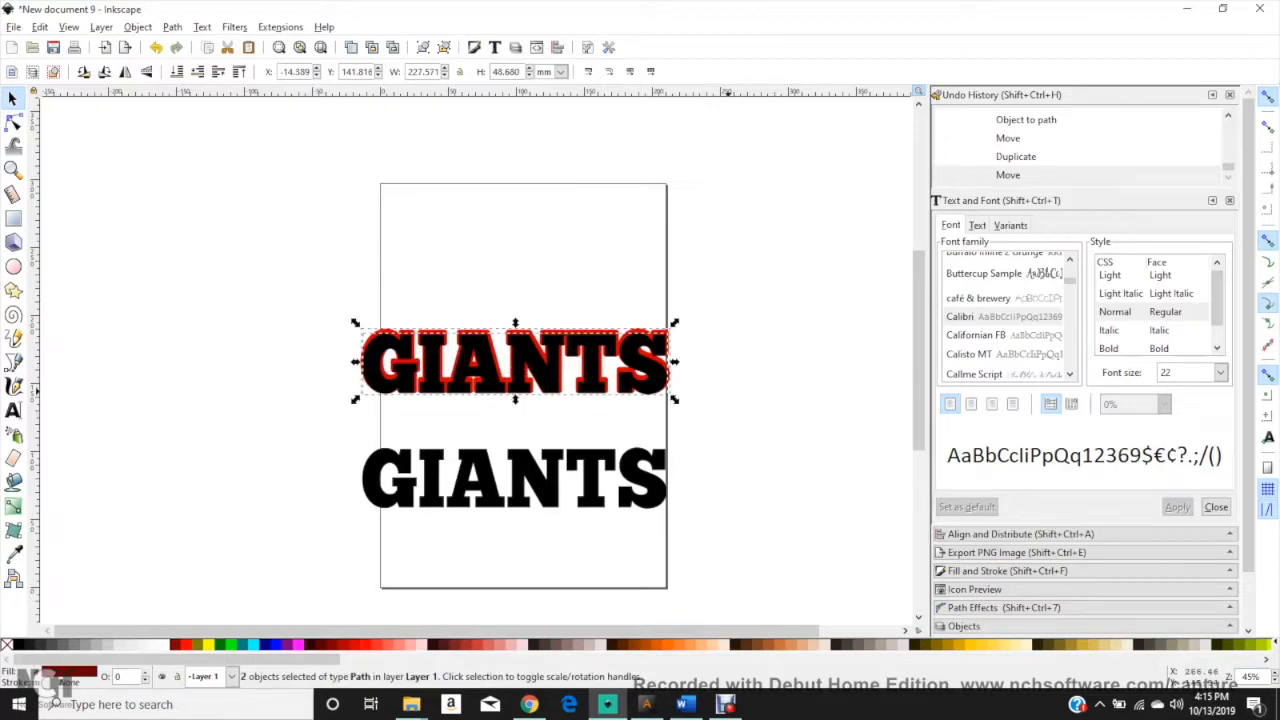
left_click(1010, 534)
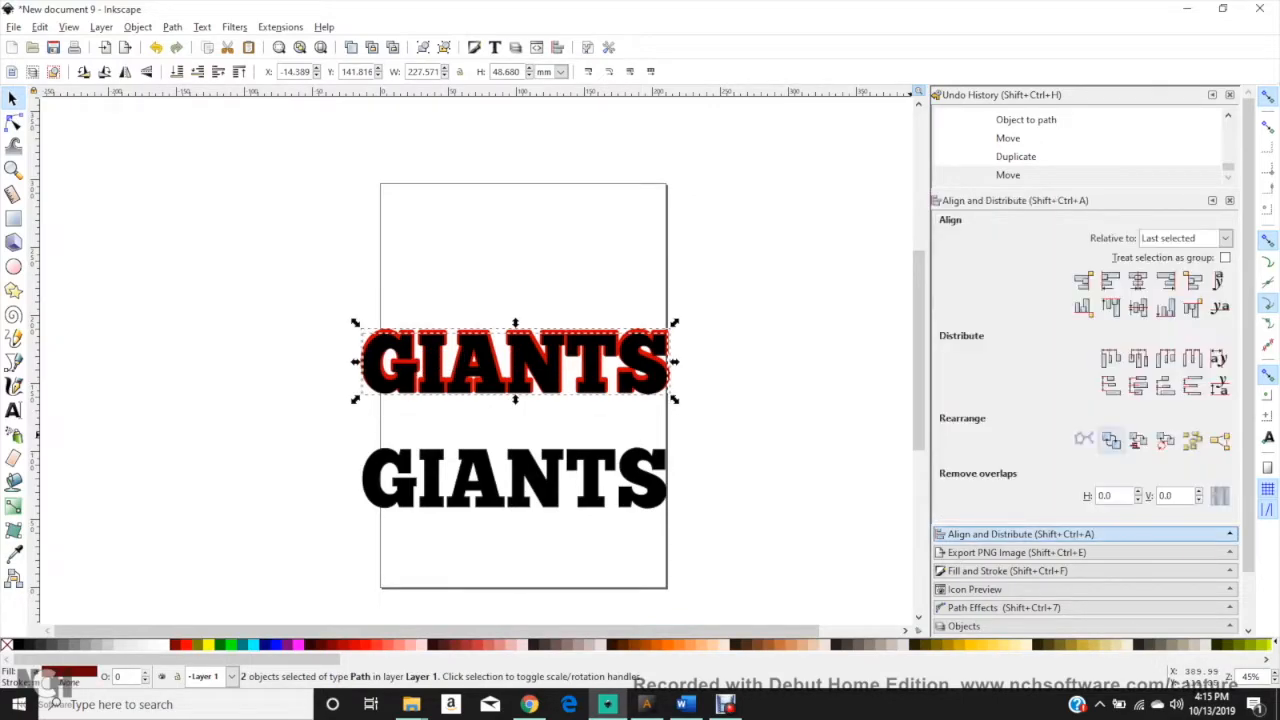
left_click(1138, 307)
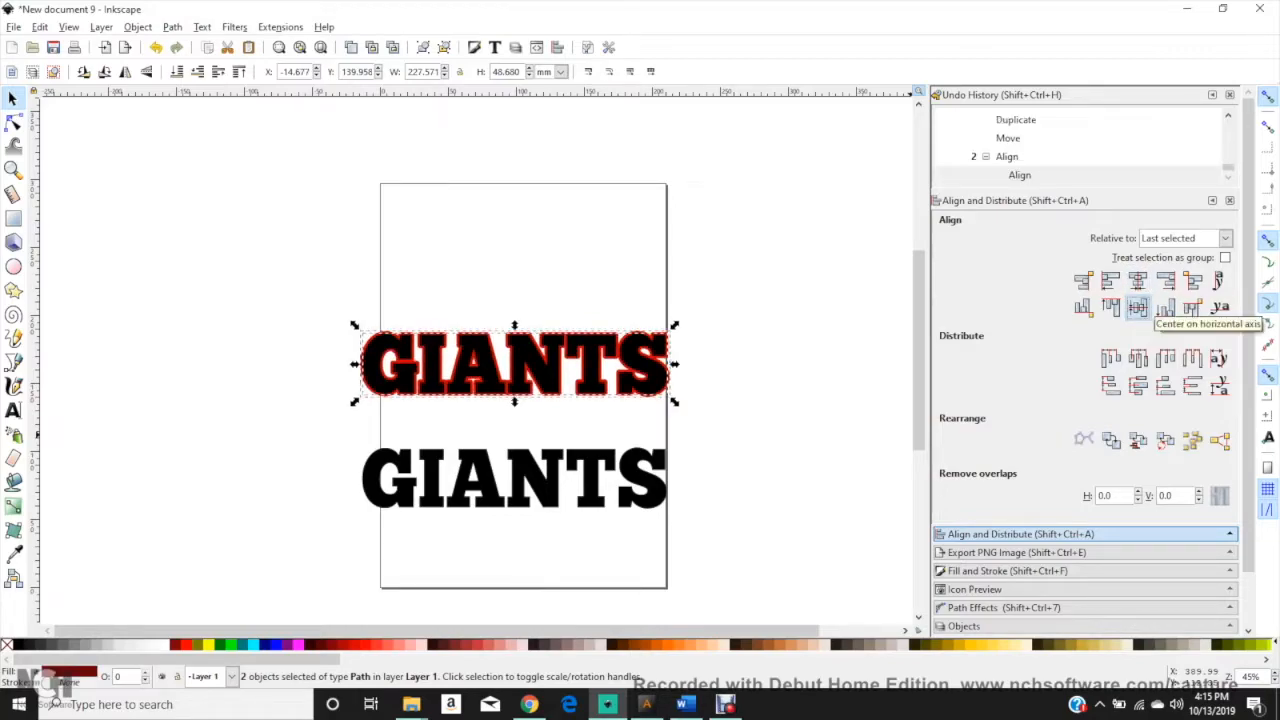
Subtract the black copy from the red offset shape with Difference and move the resulting outline up near the page's top.
left_click_drag(316, 286, 748, 400)
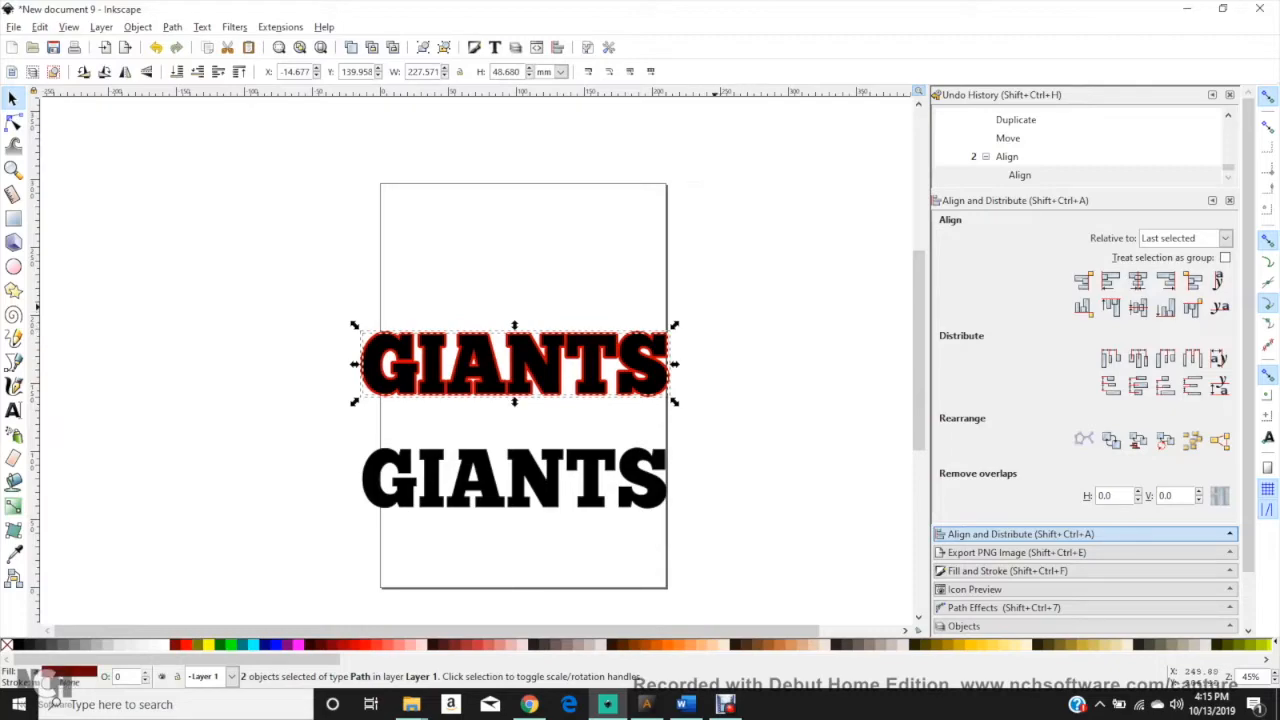
left_click(281, 289)
left_click_drag(279, 290, 733, 426)
left_click(172, 27)
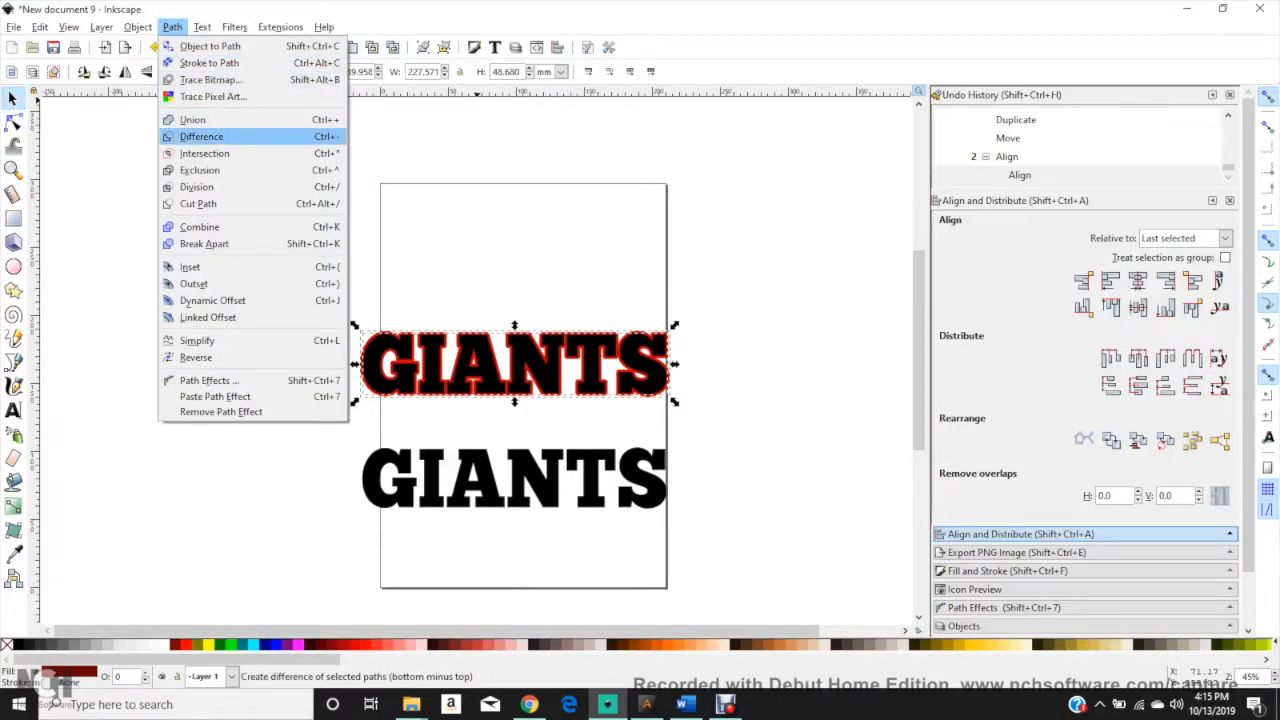
left_click(215, 137)
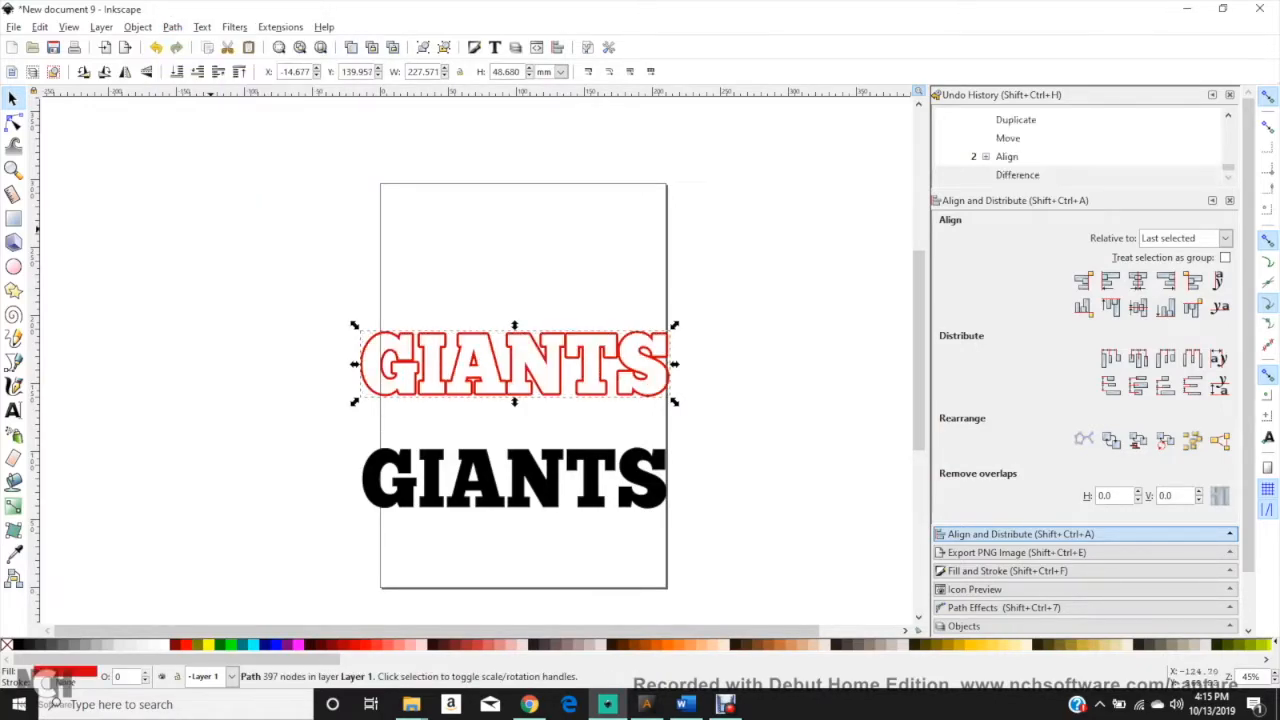
left_click_drag(545, 363, 530, 262)
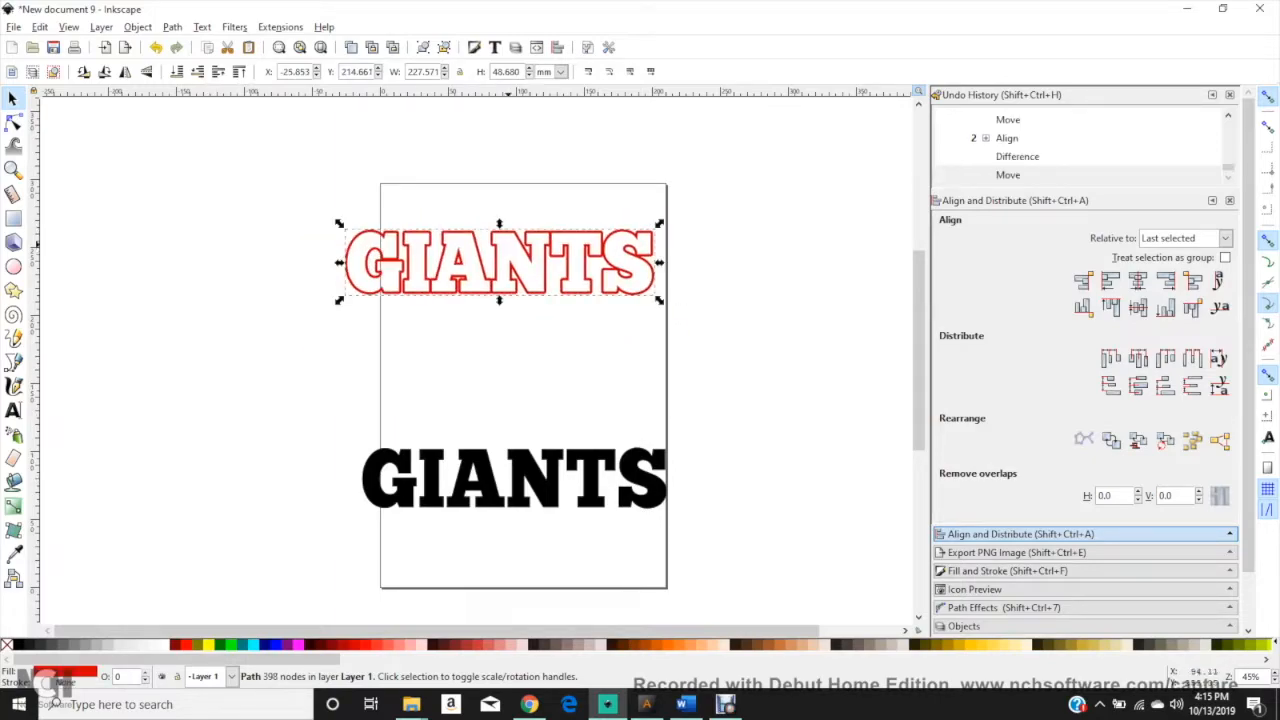
key("Escape")
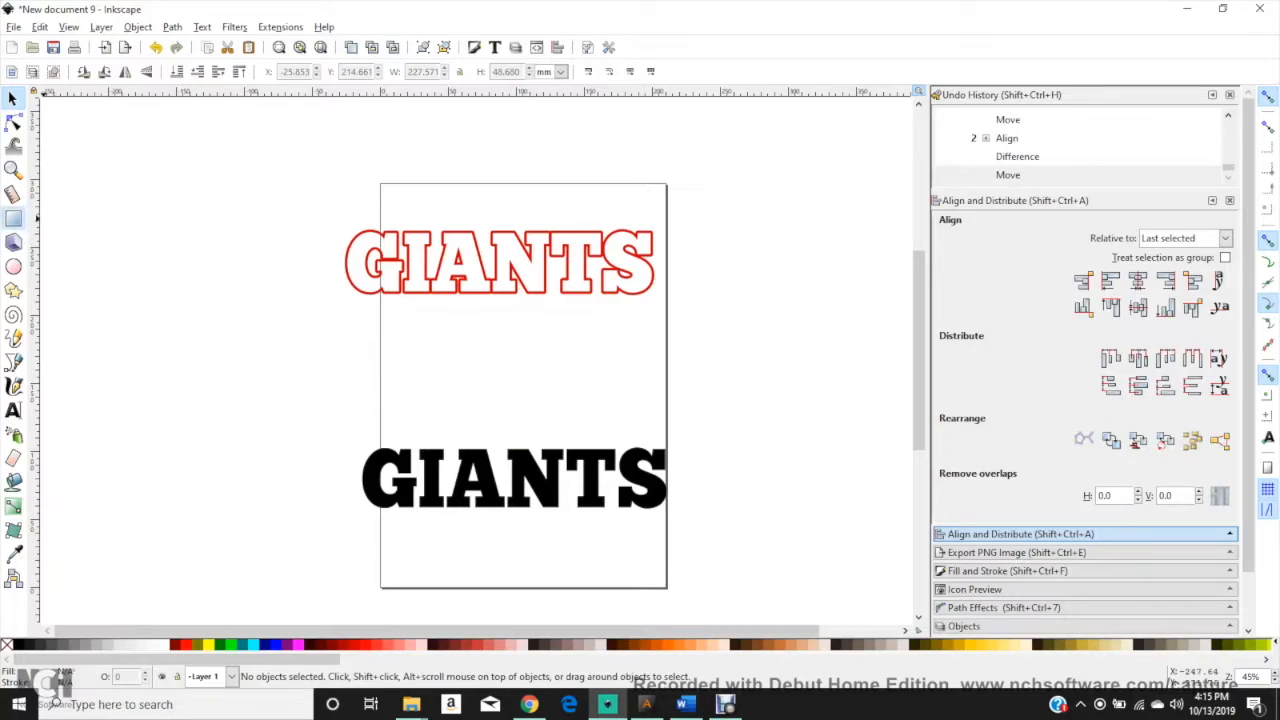
Draw a thin blue rectangle about 324 mm wide and 1.2 mm tall and place it across the middle of the red outline.
left_click(13, 220)
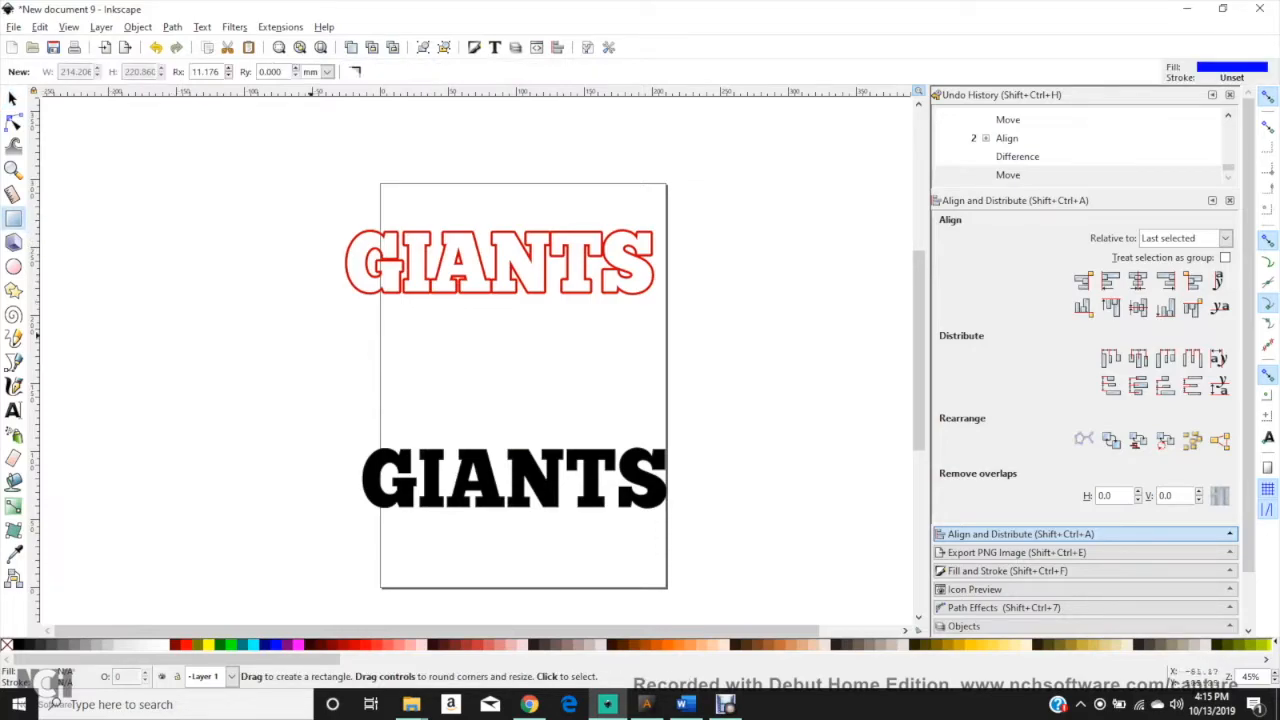
left_click_drag(306, 326, 748, 342)
key("s")
left_click_drag(526, 347, 519, 264)
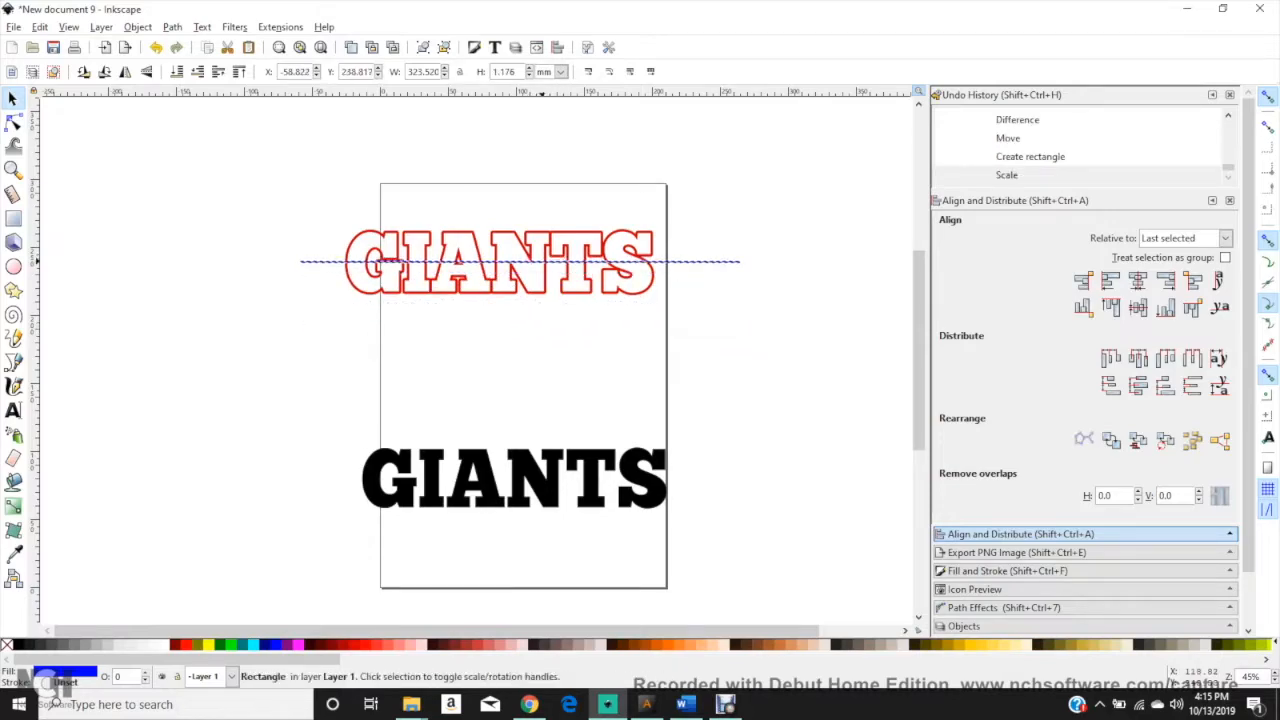
Centre the red GIANTS outline and the thin blue rectangle on each other along both axes.
left_click_drag(177, 163, 812, 332)
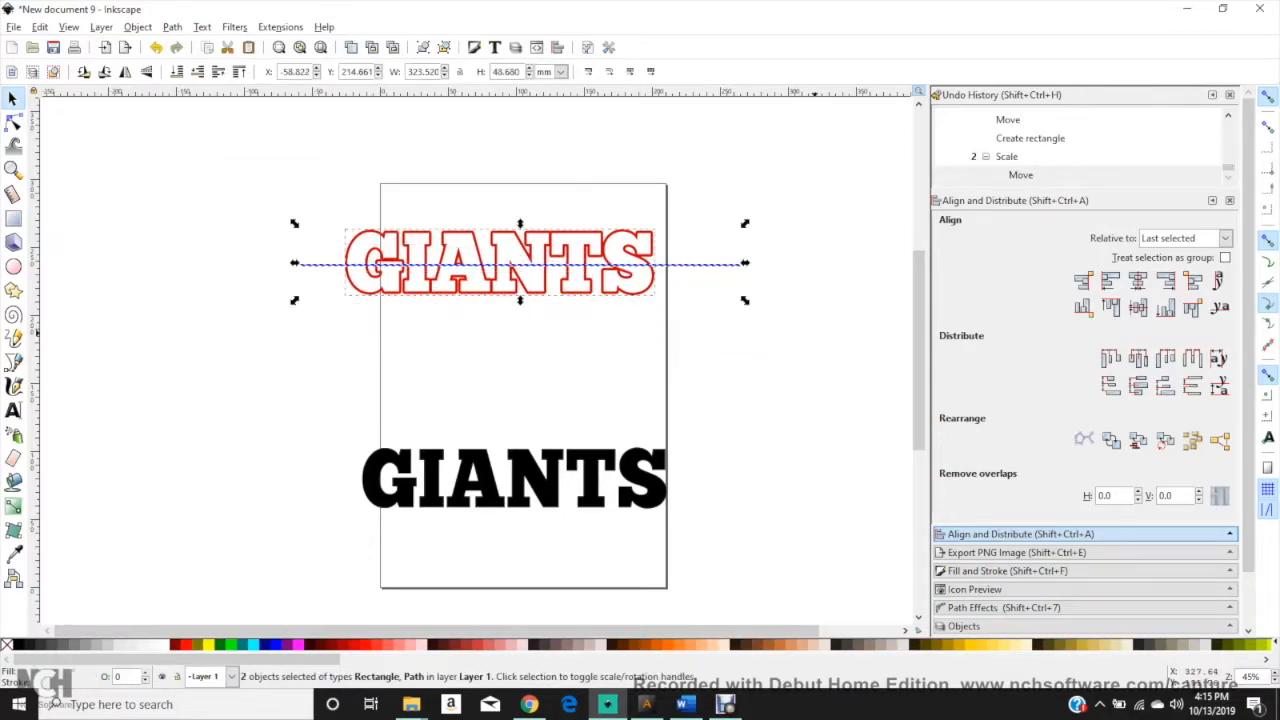
left_click(1138, 281)
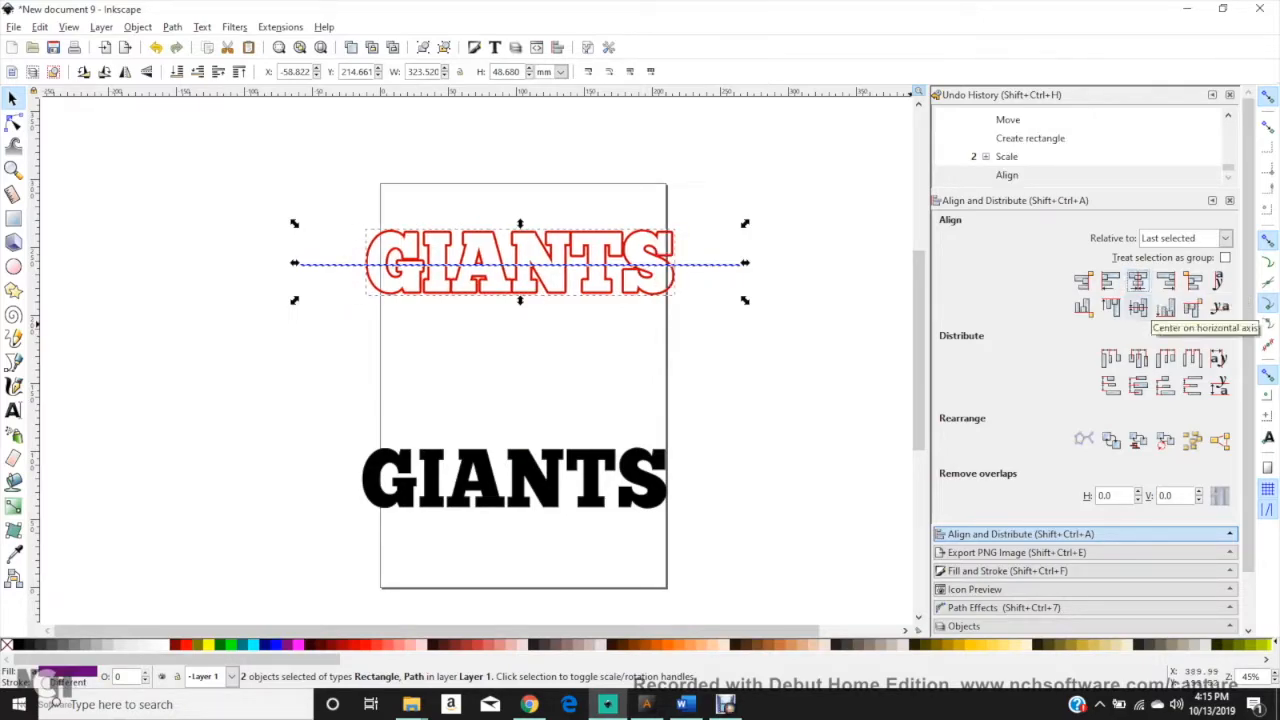
left_click(1138, 307)
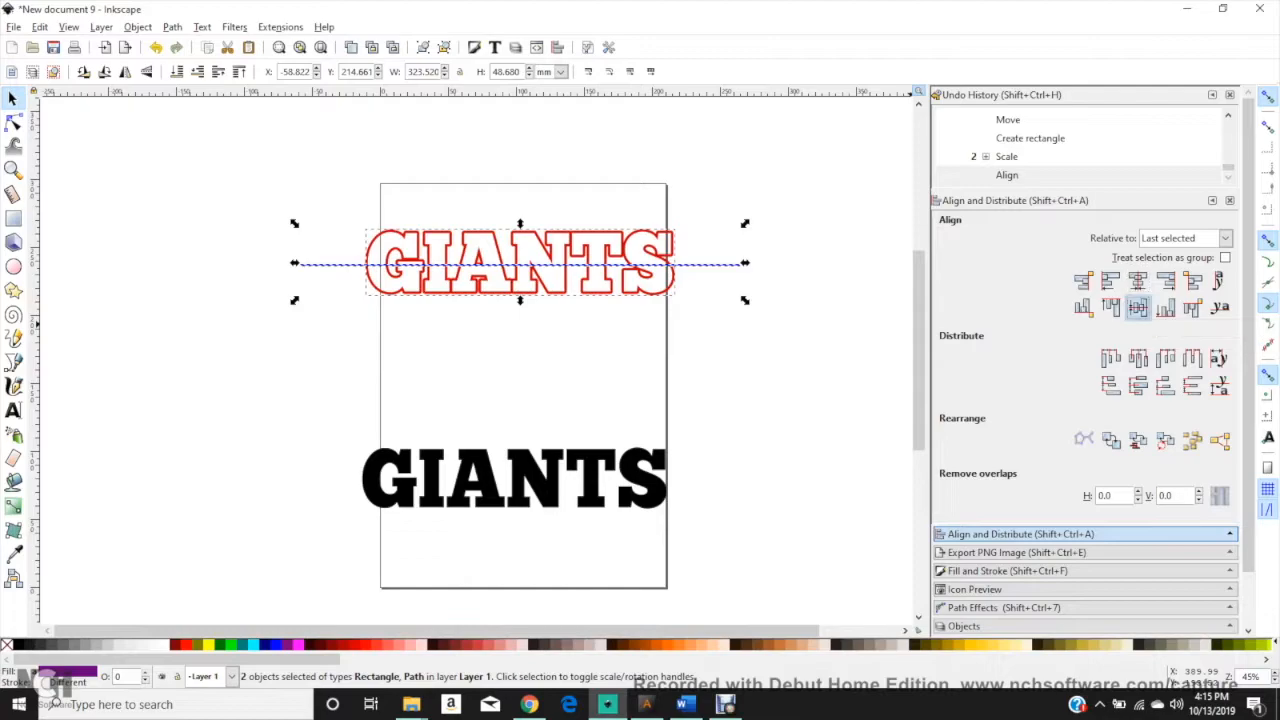
Duplicate the red GIANTS outline in place.
left_click(770, 342)
left_click(597, 238)
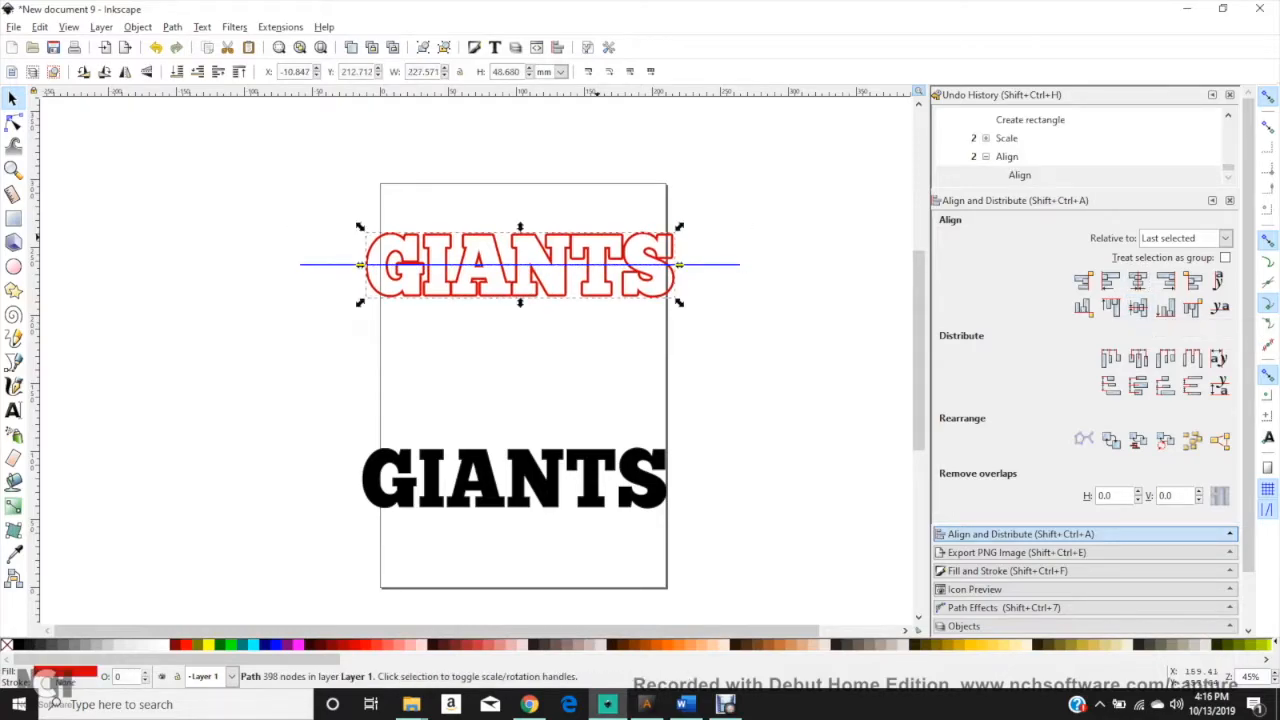
right_click(597, 237)
left_click(637, 343)
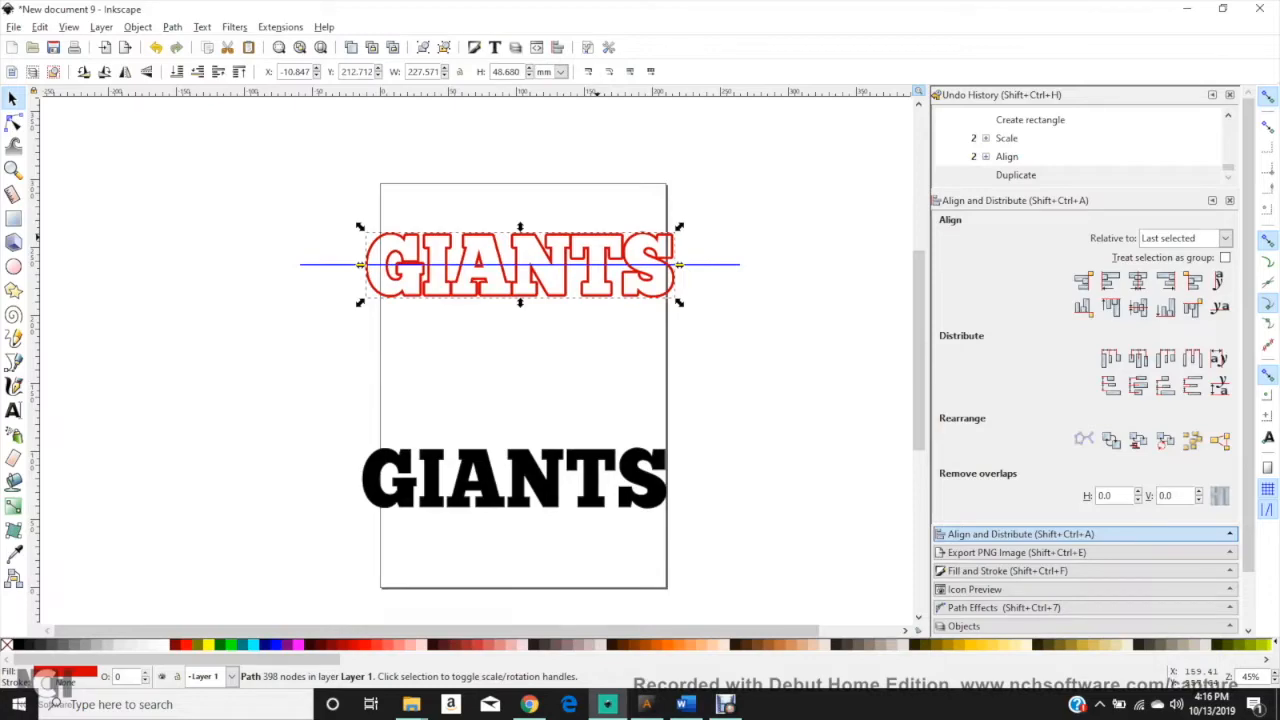
Stretch the thin blue rectangle downward to about 44 mm tall over the outline's lower half and raise it to the top.
left_click(707, 330)
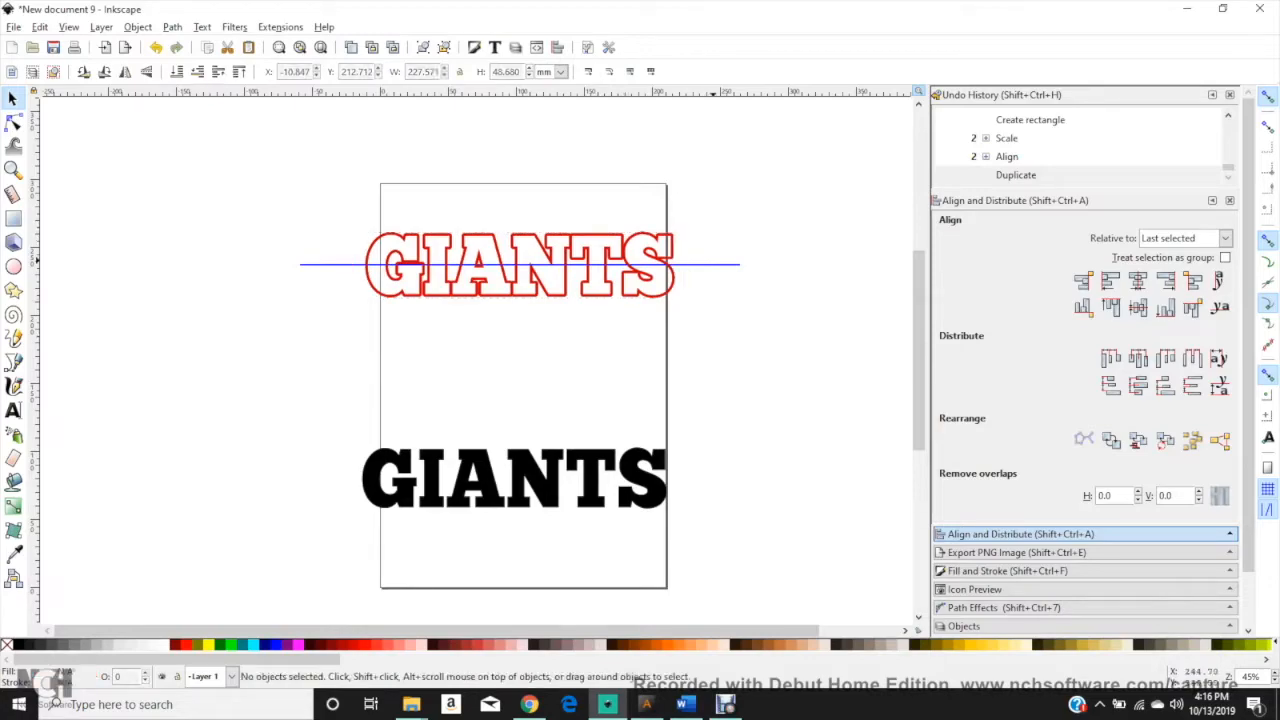
left_click(709, 265)
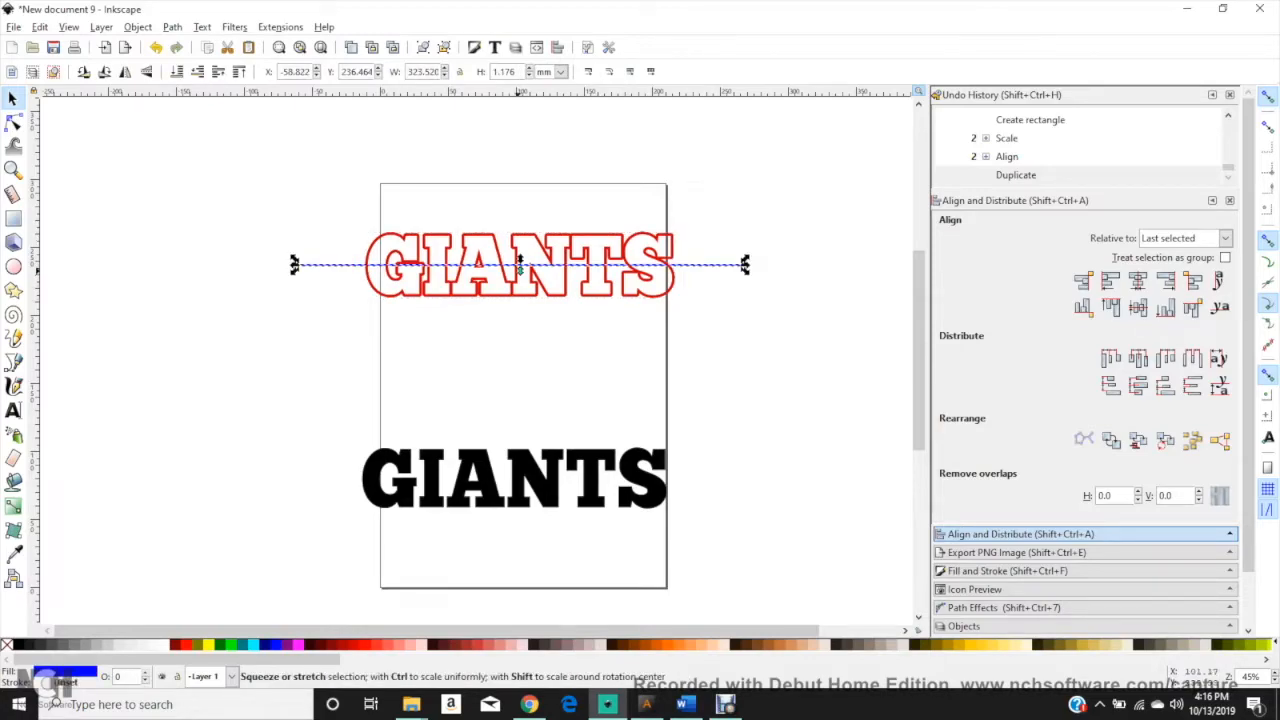
left_click_drag(519, 262, 519, 326)
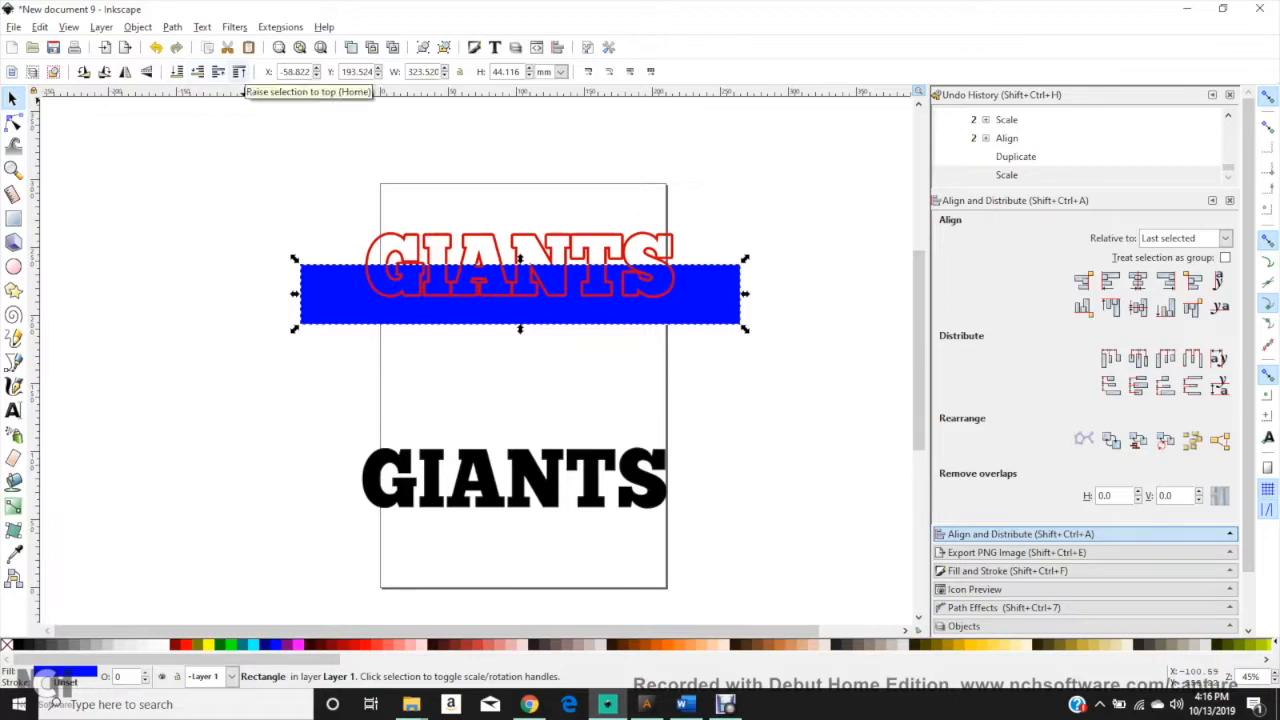
left_click(240, 72)
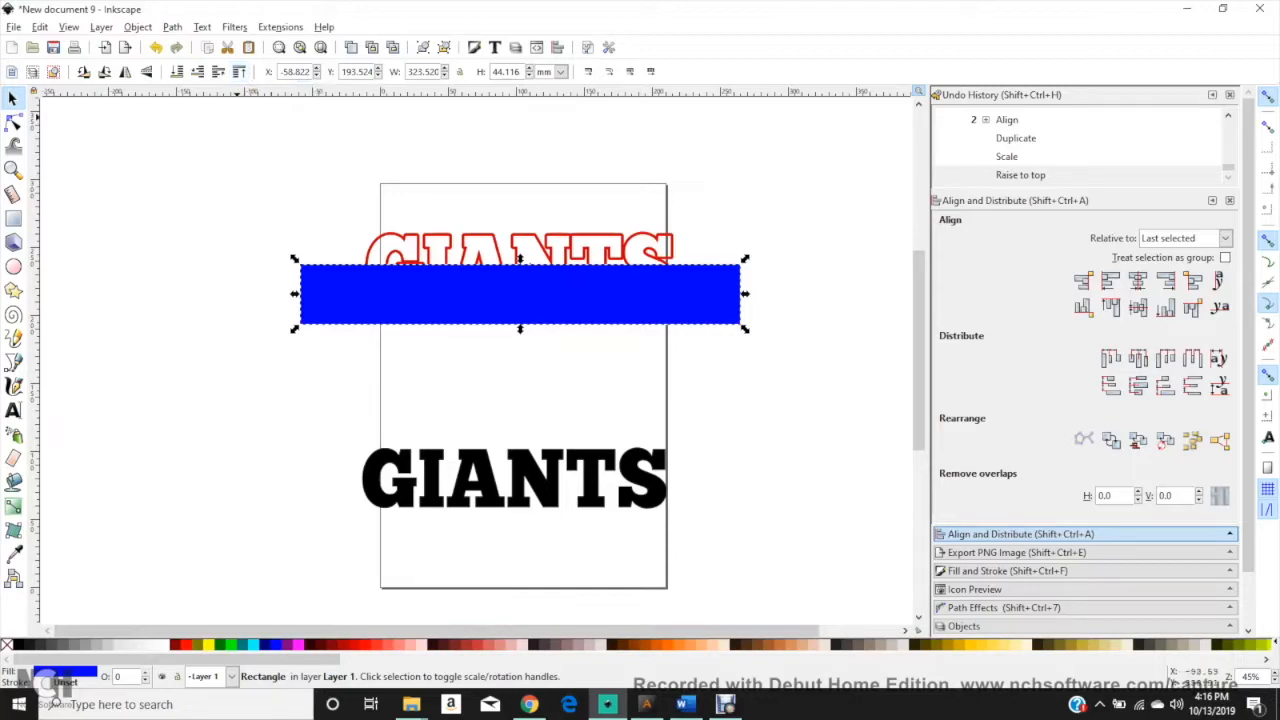
Subtract the blue rectangle from the duplicated outline with Difference and fill the remaining upper half with navy blue.
key("shift")
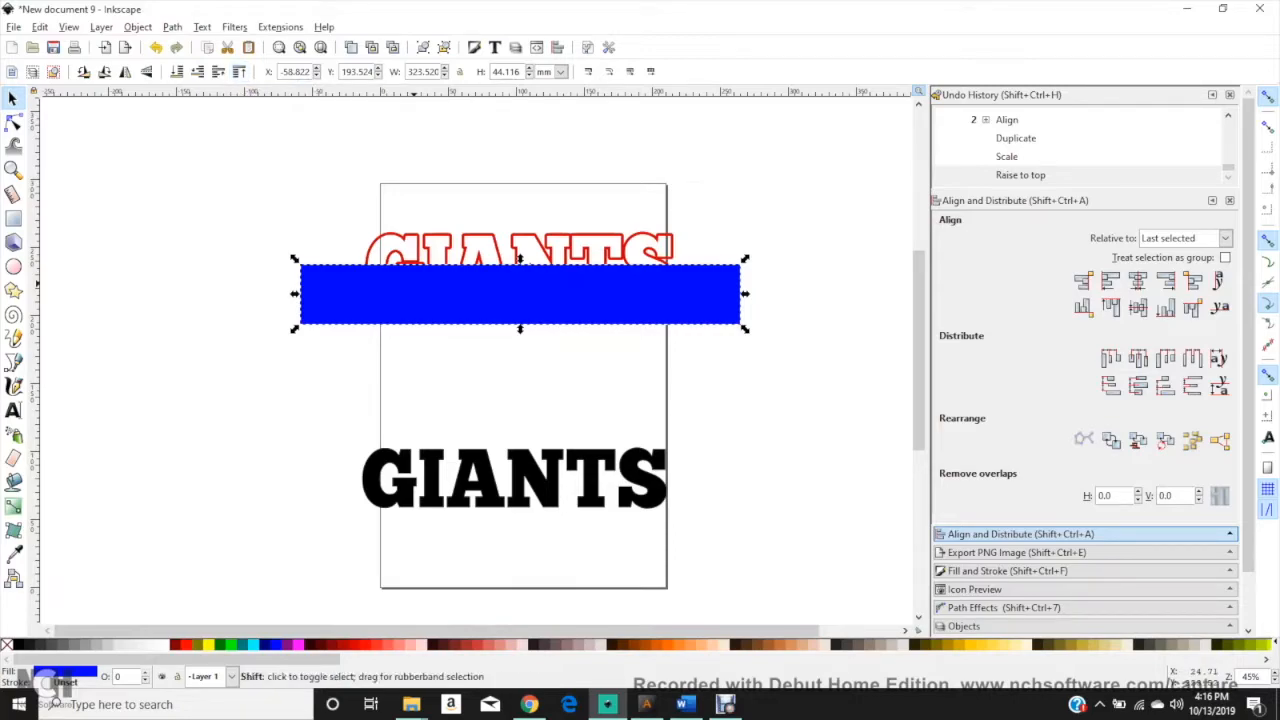
left_click(408, 284)
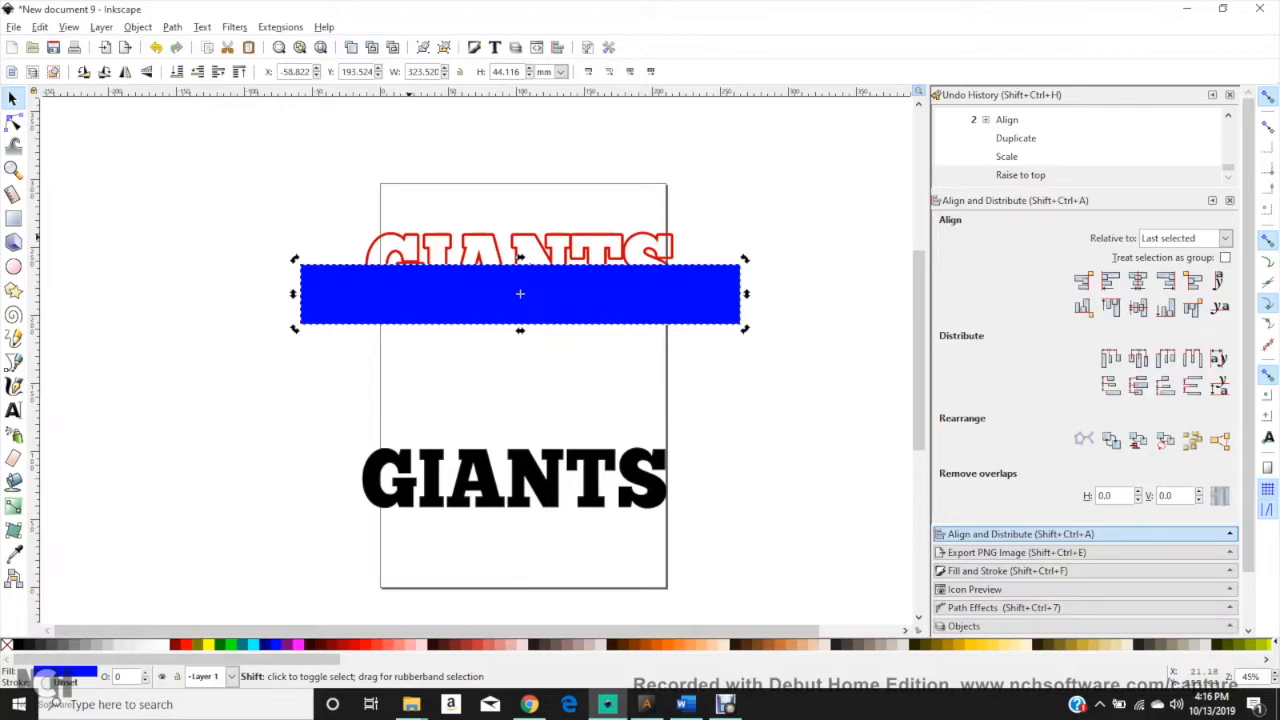
left_click(409, 237, "shift")
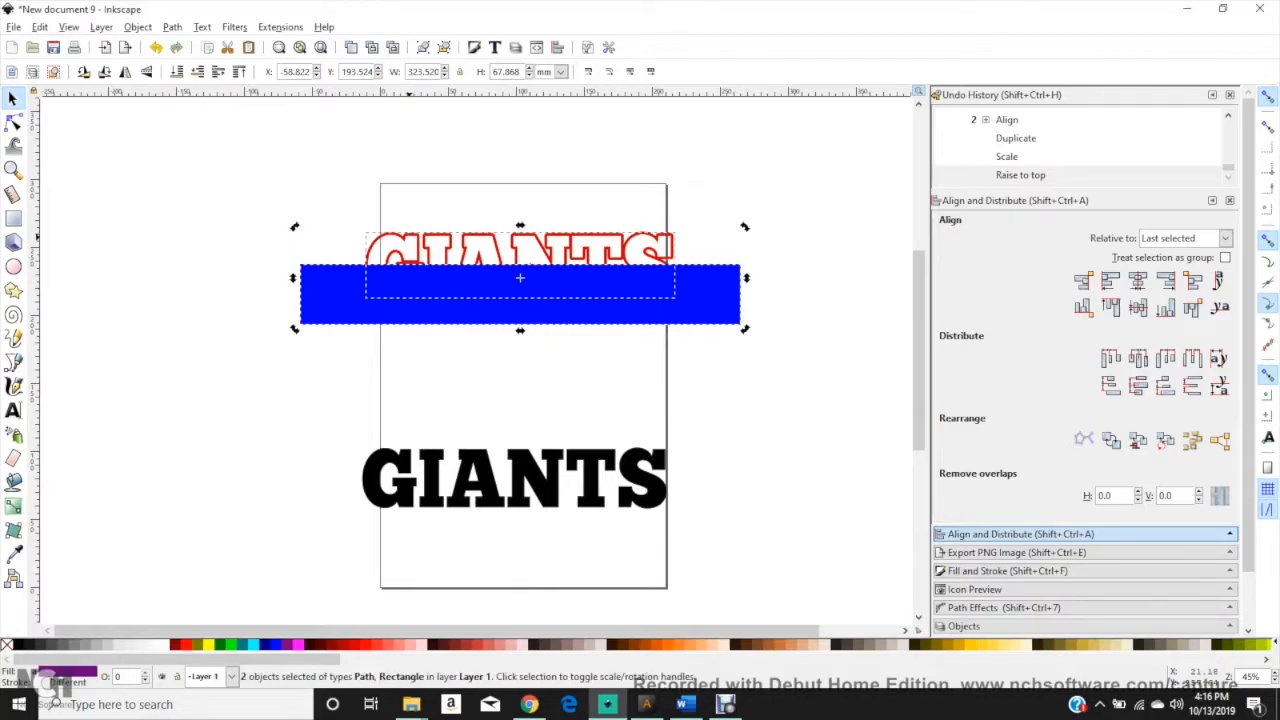
left_click(172, 27)
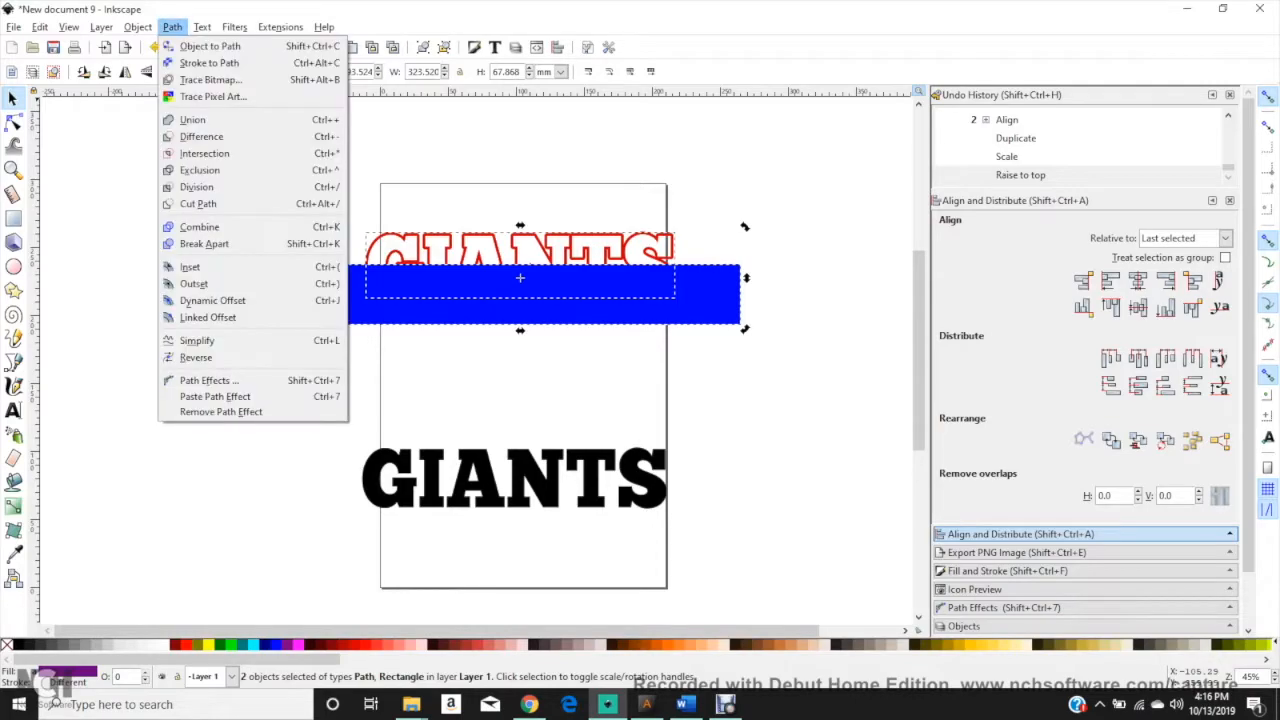
left_click(201, 136)
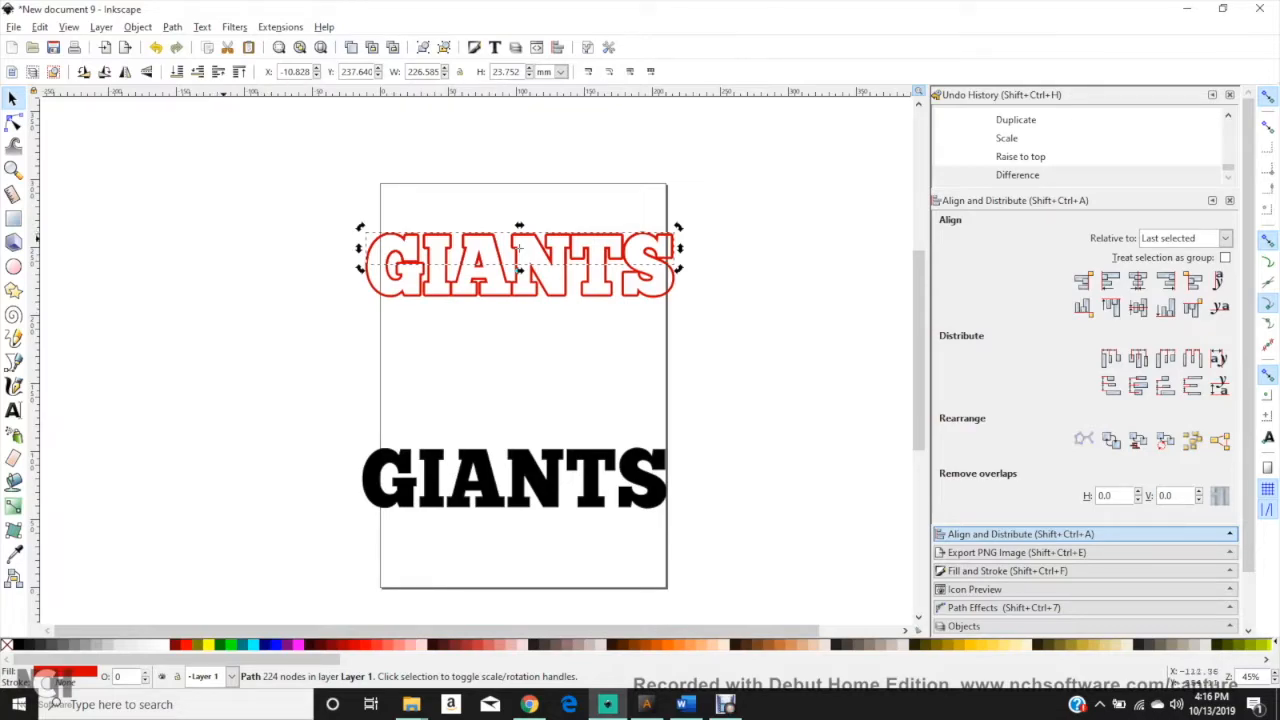
left_click(265, 645)
key("Escape")
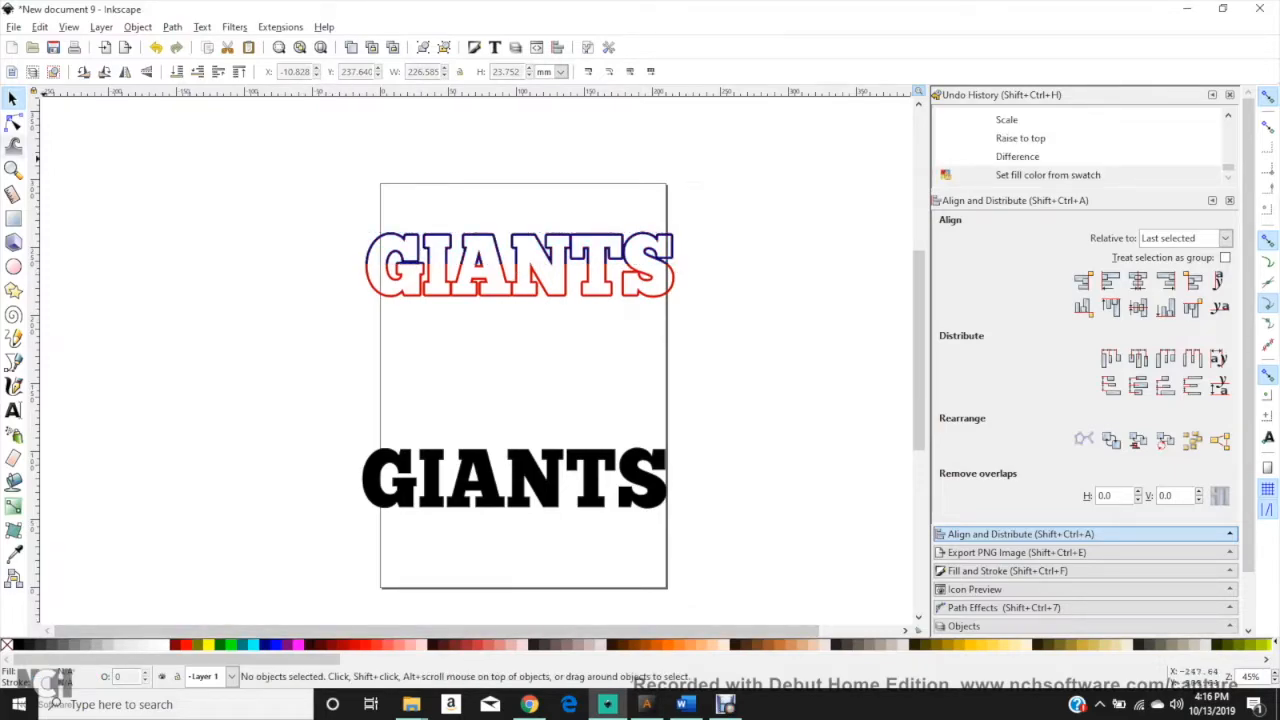
Draw a rectangle about 394 mm wide and 48 mm tall covering the outline's upper half and raise it to the top.
left_click(14, 218)
mouse_move(523, 214)
left_mouse_down()
mouse_move(523, 194)
mouse_move(525, 229)
left_mouse_up()
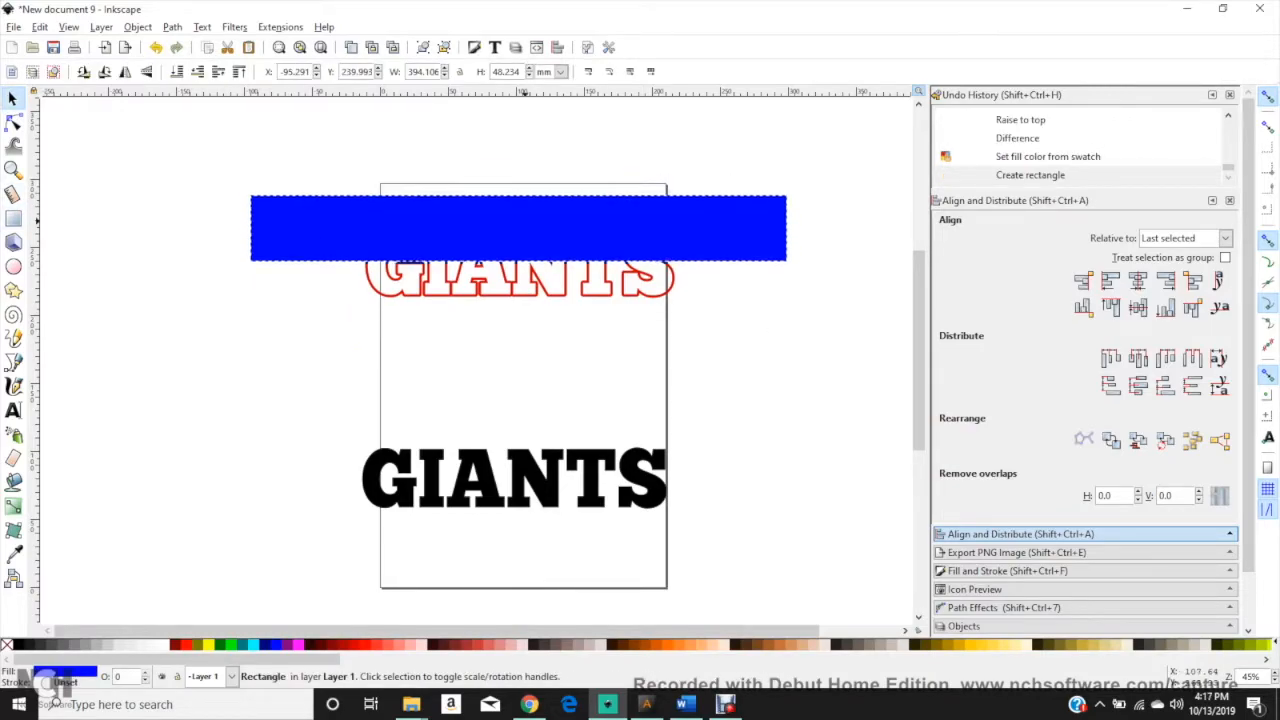
scroll(675, 372, "up", 2)
left_click_drag(541, 141, 542, 150)
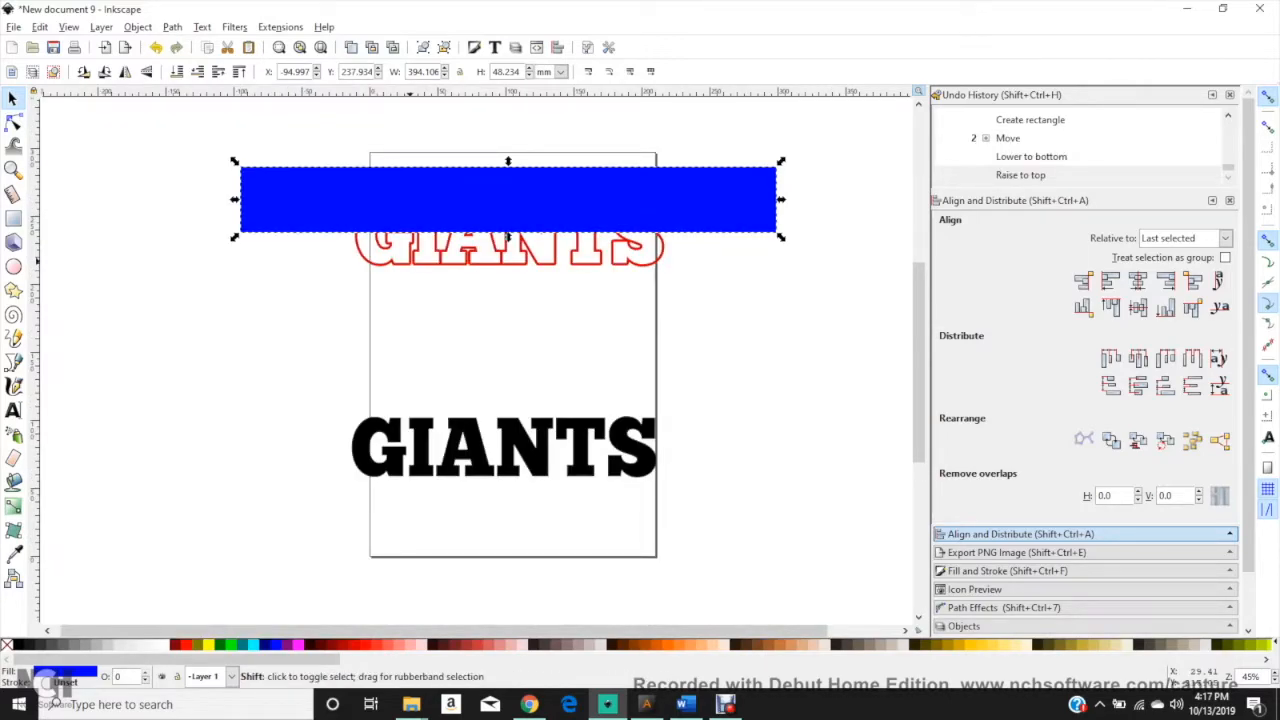
Subtract the rectangle from the full red outline with Difference, keeping only its lower half.
left_click(410, 261, "shift")
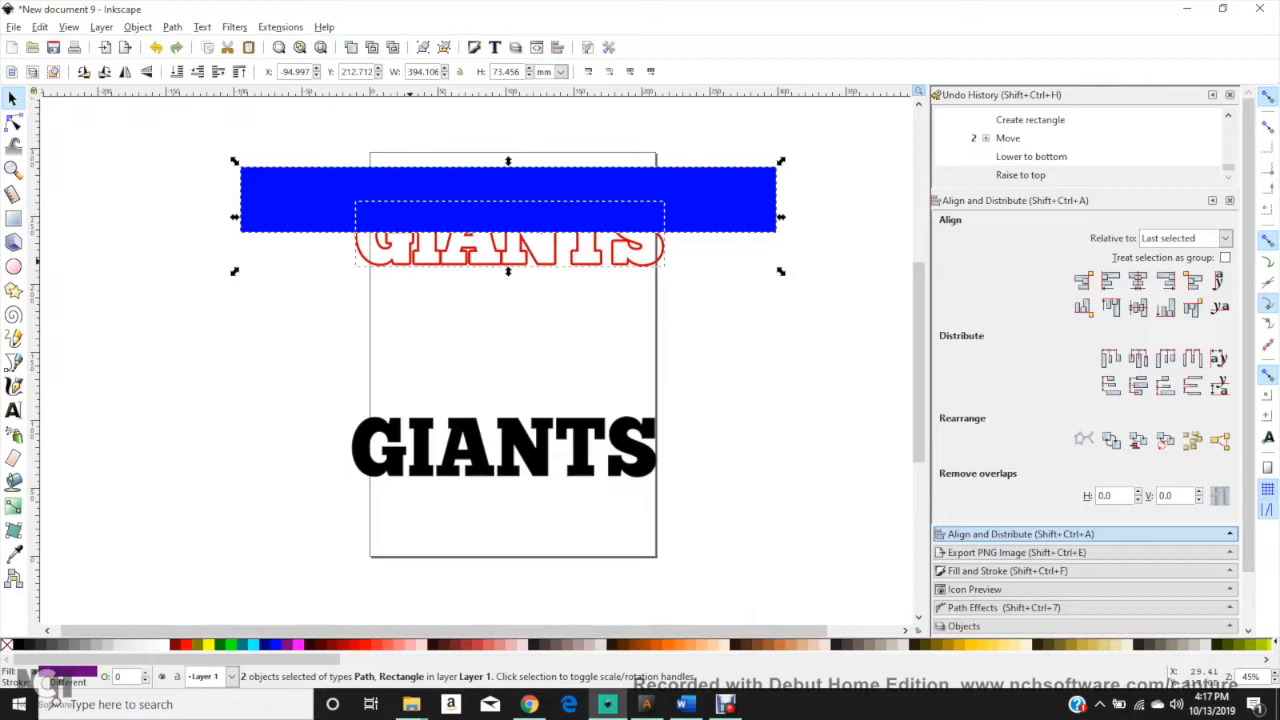
left_click(172, 27)
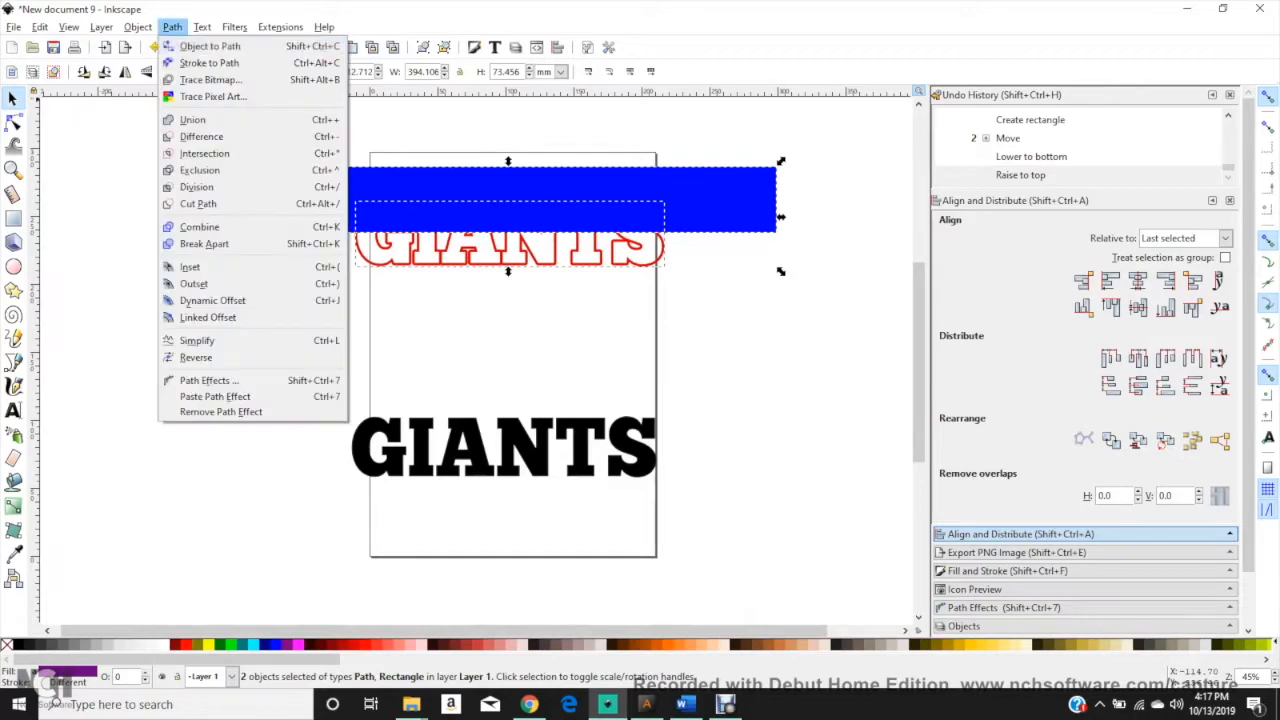
key("Escape")
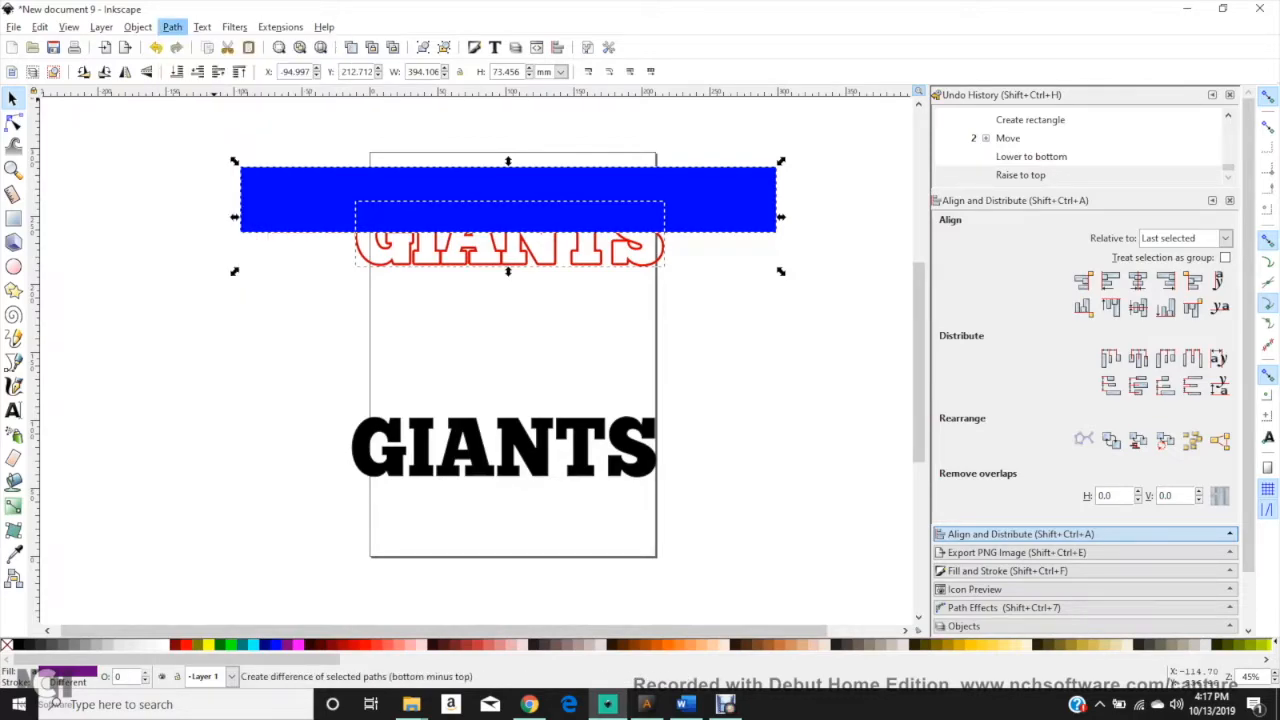
Separate the outline halves, placing the navy upper half directly above the black GIANTS lettering and the red lower half directly below it.
left_click(487, 214)
left_click_drag(487, 214, 484, 176)
left_click(482, 244)
left_click_drag(482, 244, 465, 488)
left_click_drag(495, 185, 497, 281)
left_click(480, 174)
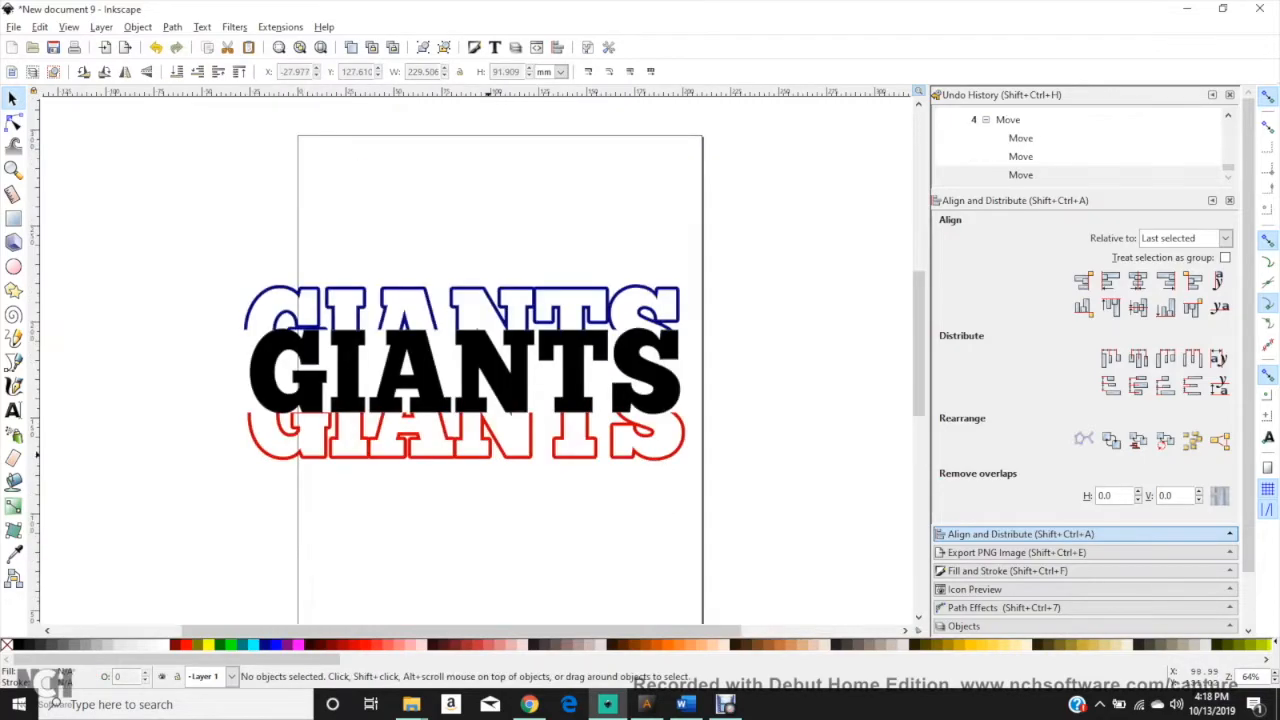
Adjust the red lower half beneath the black lettering and shift it down to a Y position of 122.610 mm.
left_click(485, 459)
left_click_drag(485, 459, 485, 468)
left_click_drag(513, 424, 513, 410)
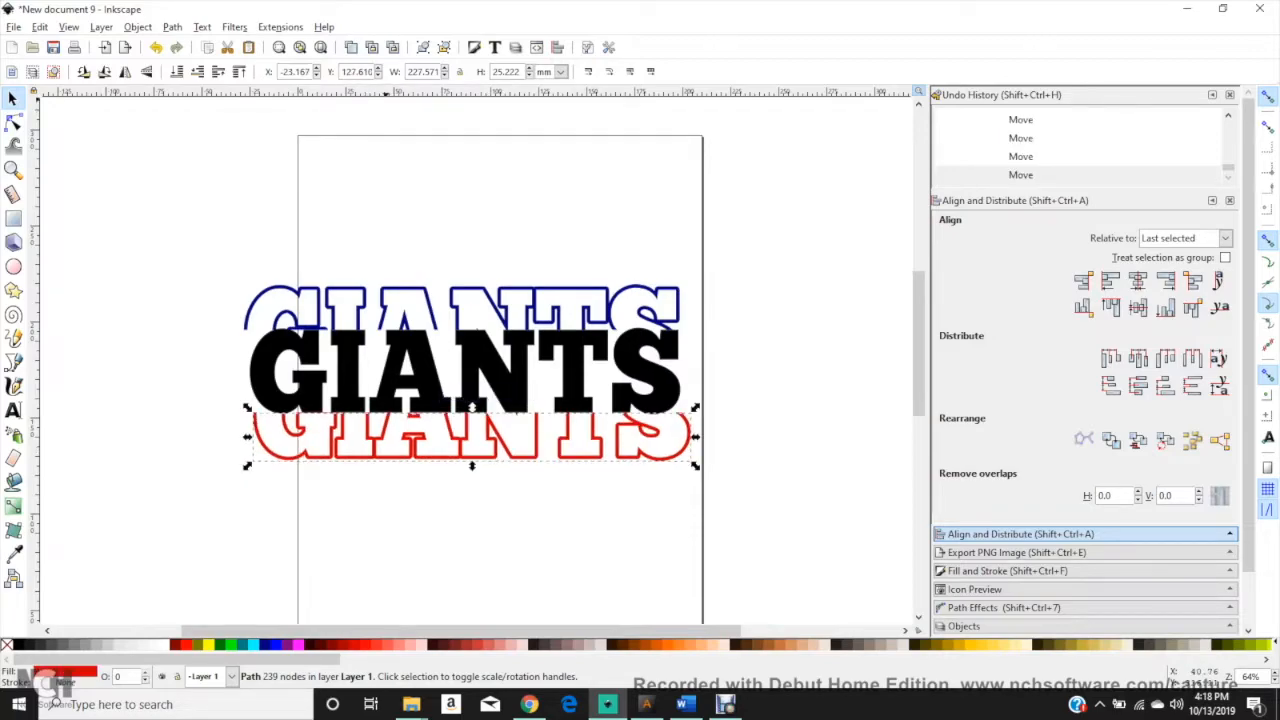
left_click(378, 76)
left_click(378, 76)
left_click(378, 76)
left_click(378, 76)
left_click(378, 76)
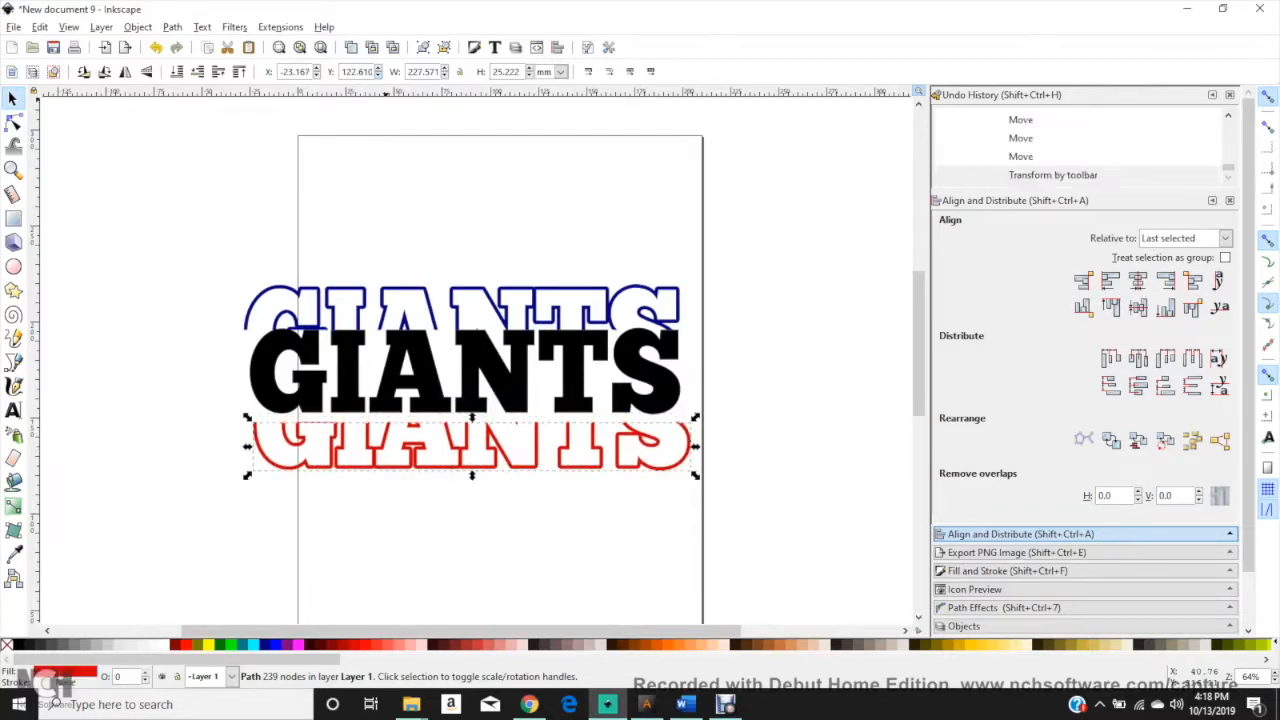
Duplicate the red lower outline half twice and stack the two copies beneath the original.
right_click(477, 137)
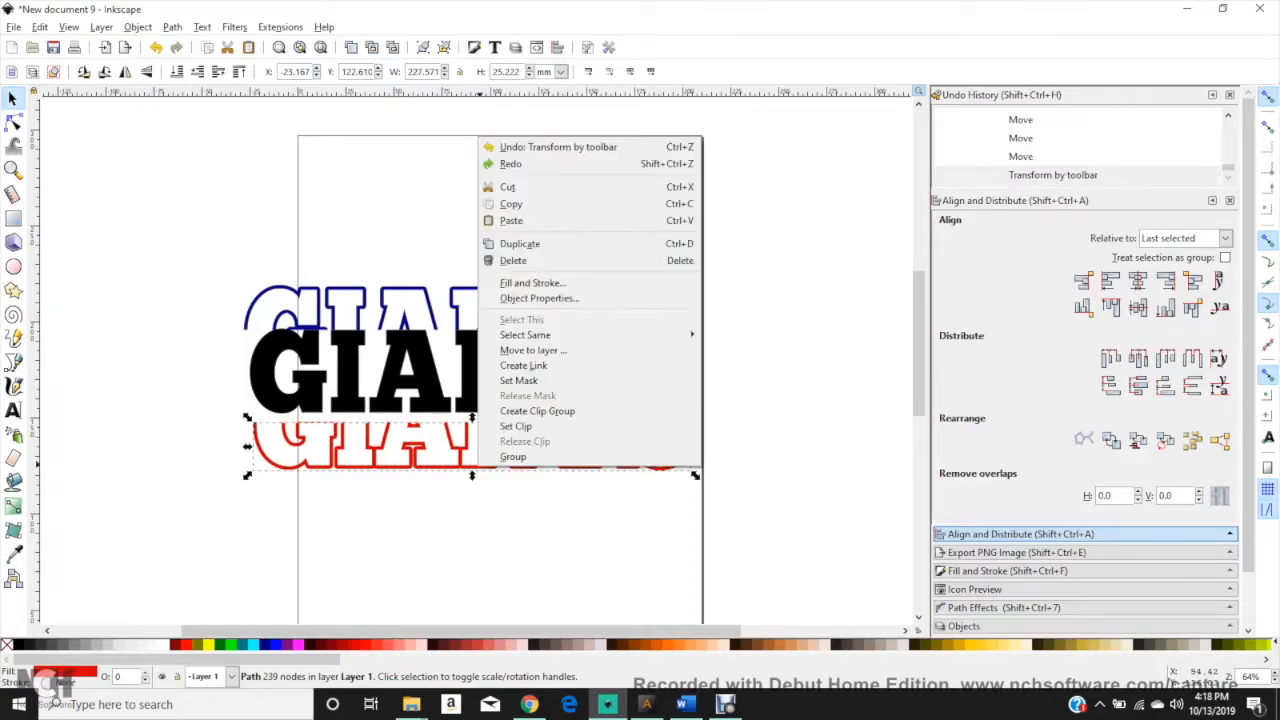
left_click(513, 260)
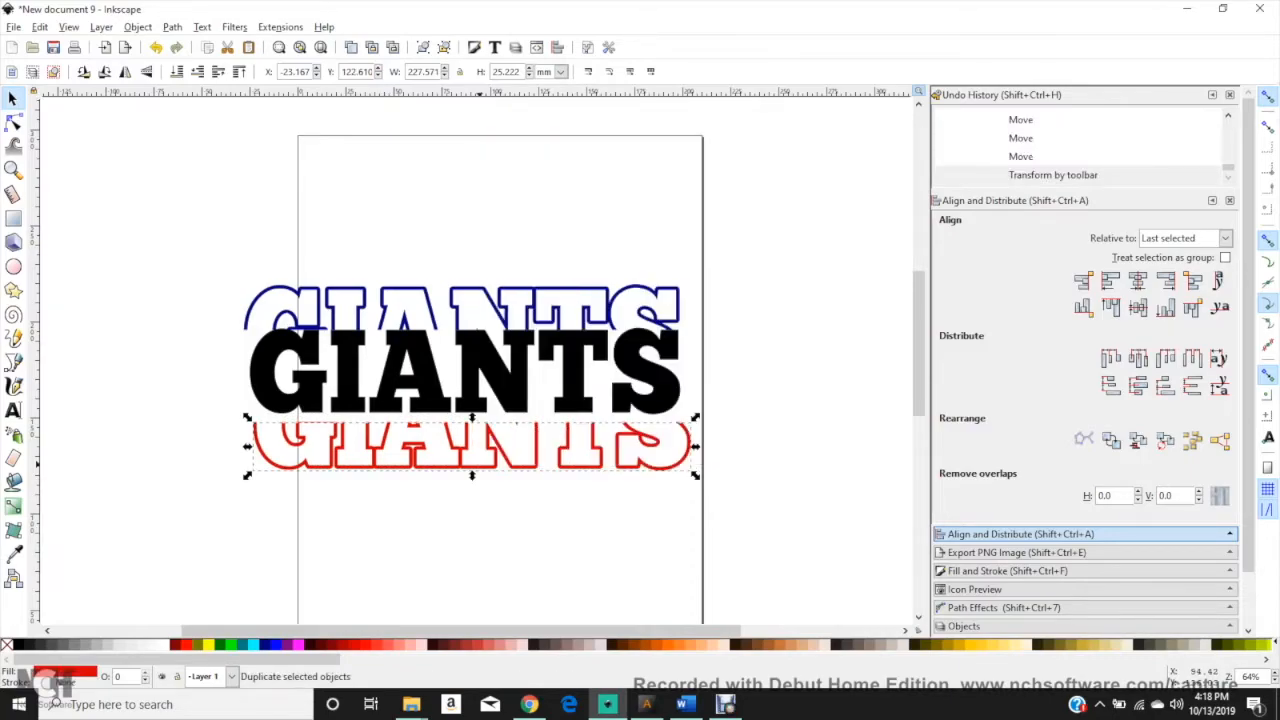
left_click_drag(487, 465, 493, 522)
right_click(458, 526)
left_click(499, 306)
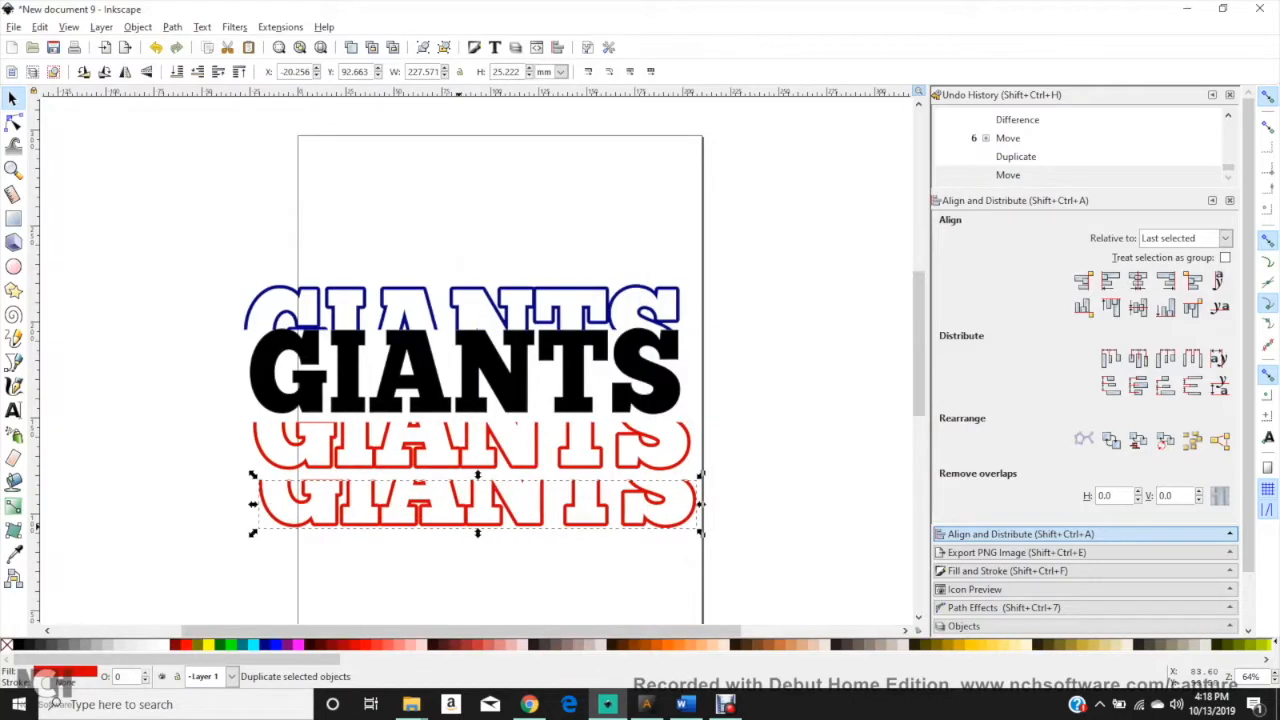
left_click_drag(470, 500, 495, 591)
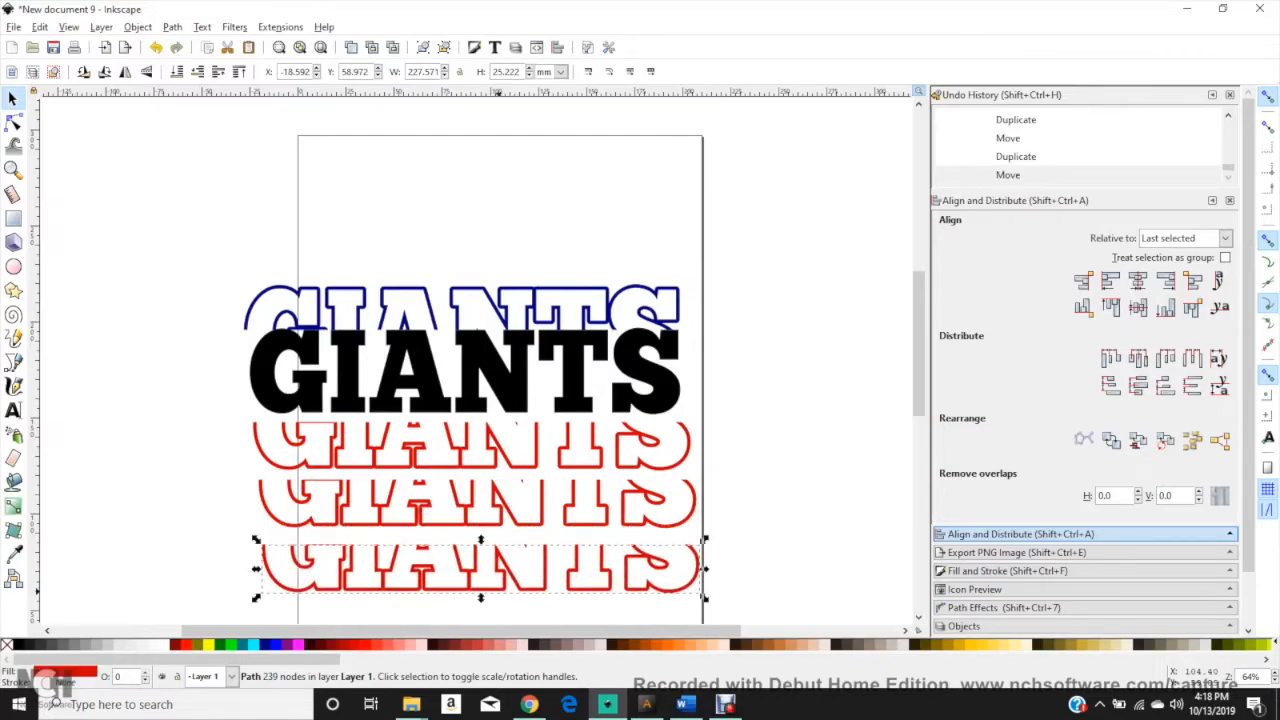
Nudge the lowest red copy up to a Y position of about 65 mm to tighten its gap.
left_click(378, 69)
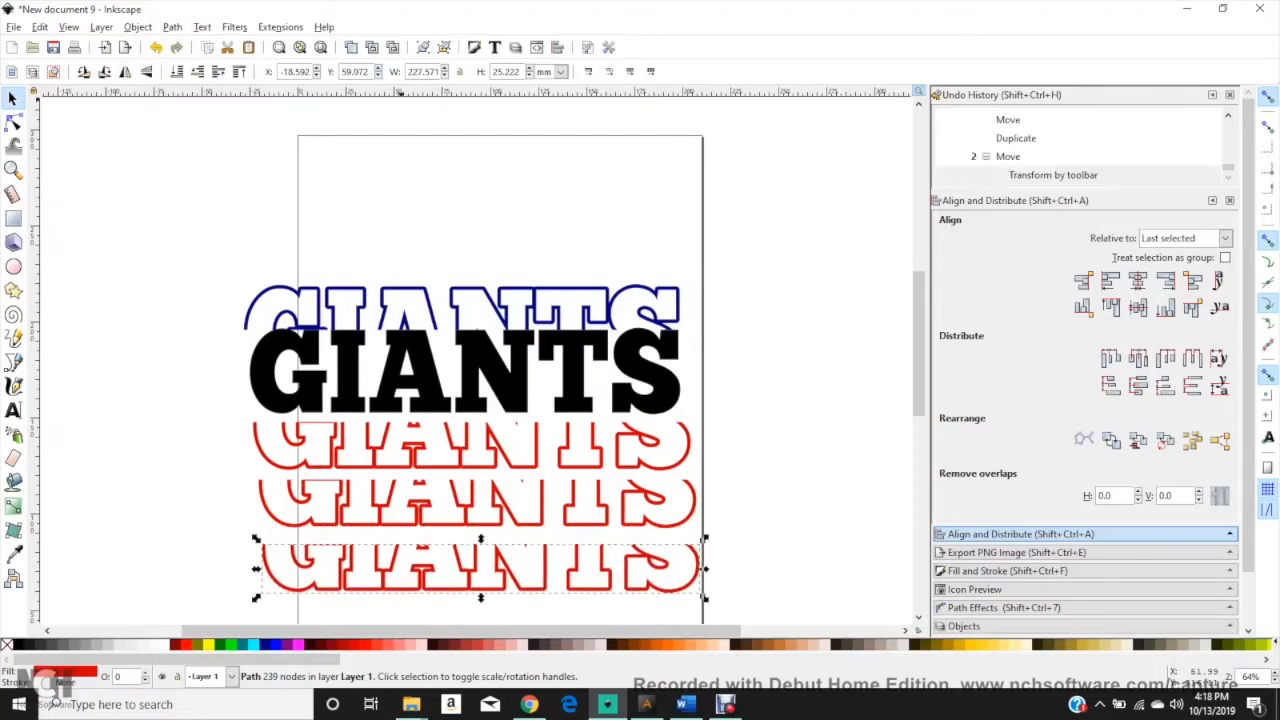
left_click(378, 69)
left_click(378, 69)
left_click(378, 69)
left_click(378, 69)
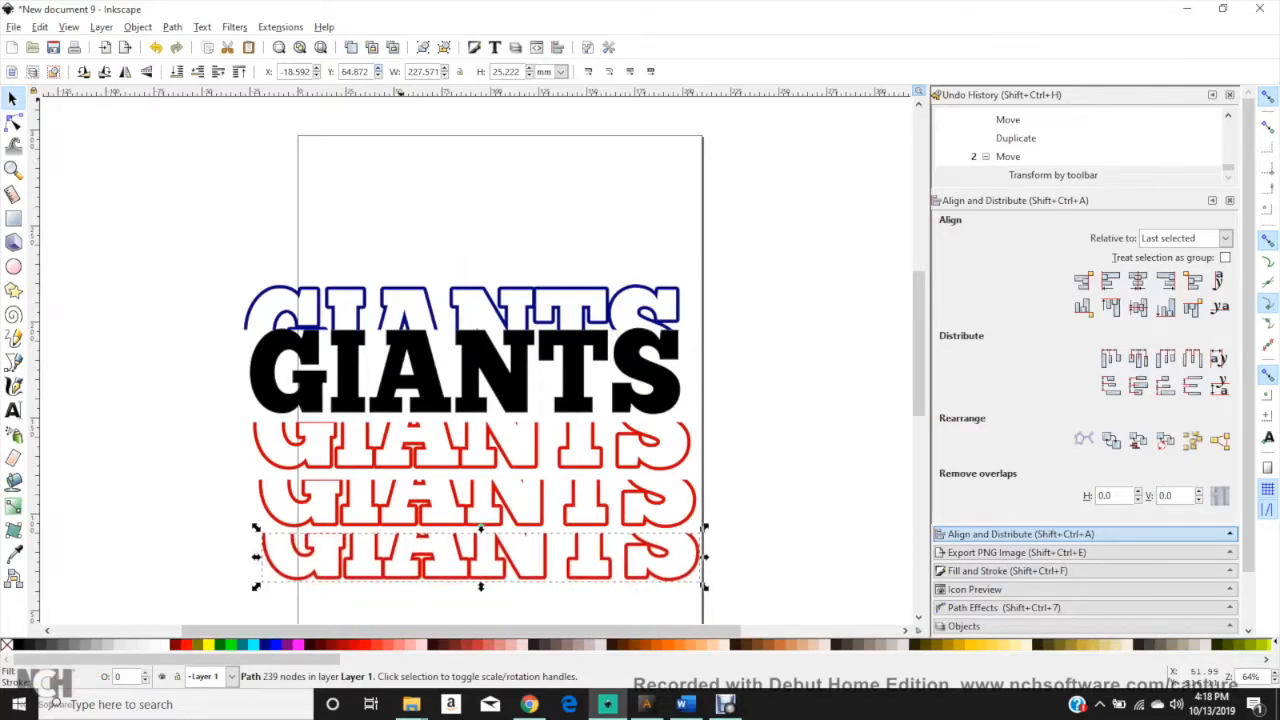
Raise the navy upper half to Y 200.367 mm and stack two duplicates above it at Y 227.855 mm and 254.043 mm.
left_click(482, 289)
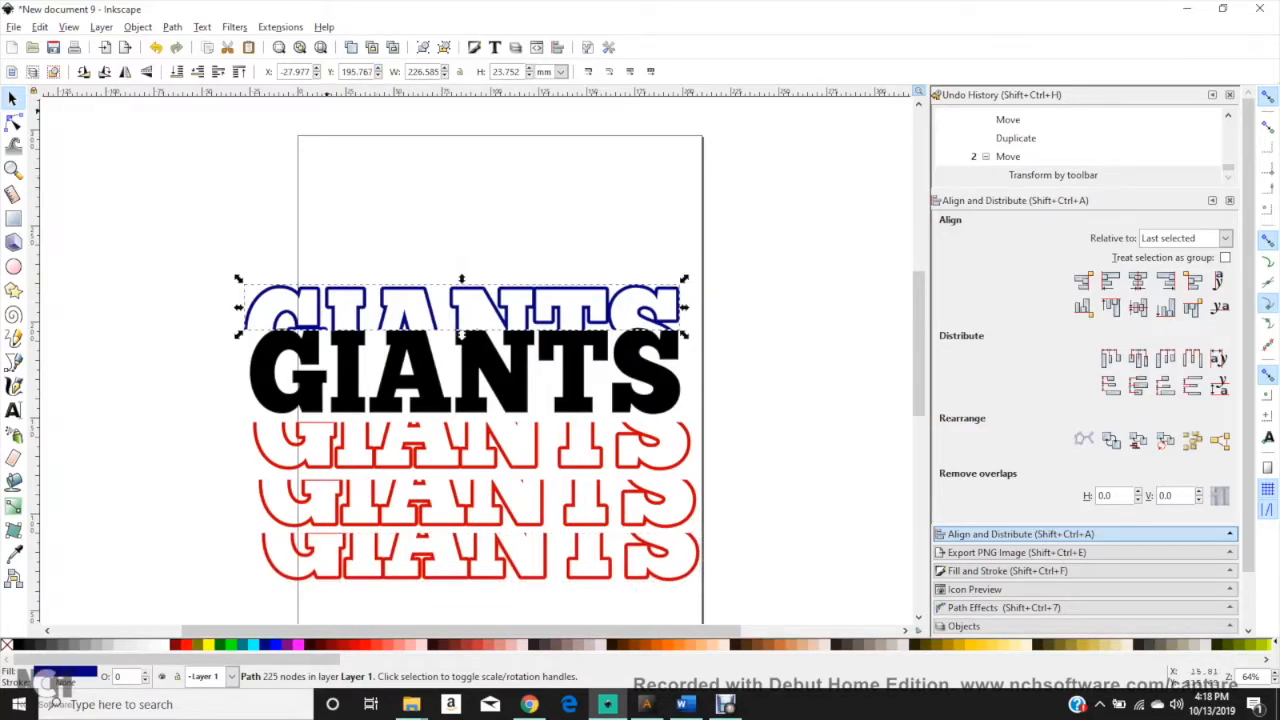
left_click(378, 68)
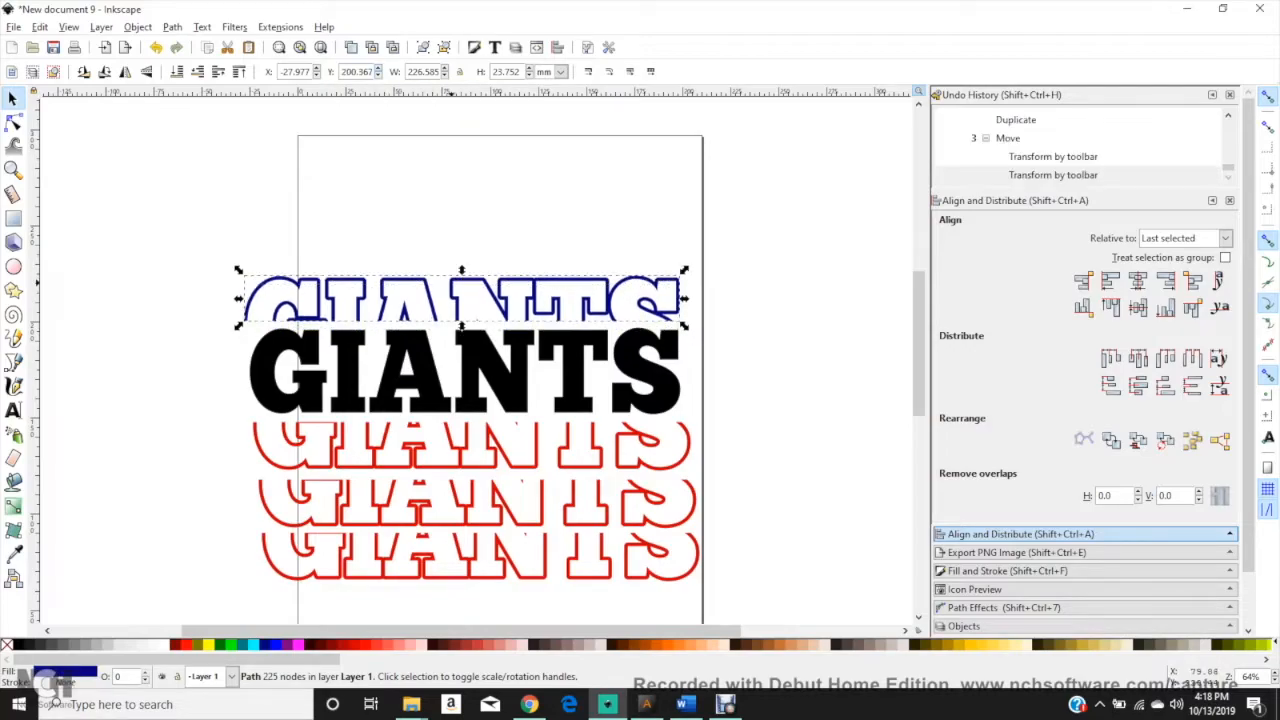
right_click(451, 283)
left_click(492, 388)
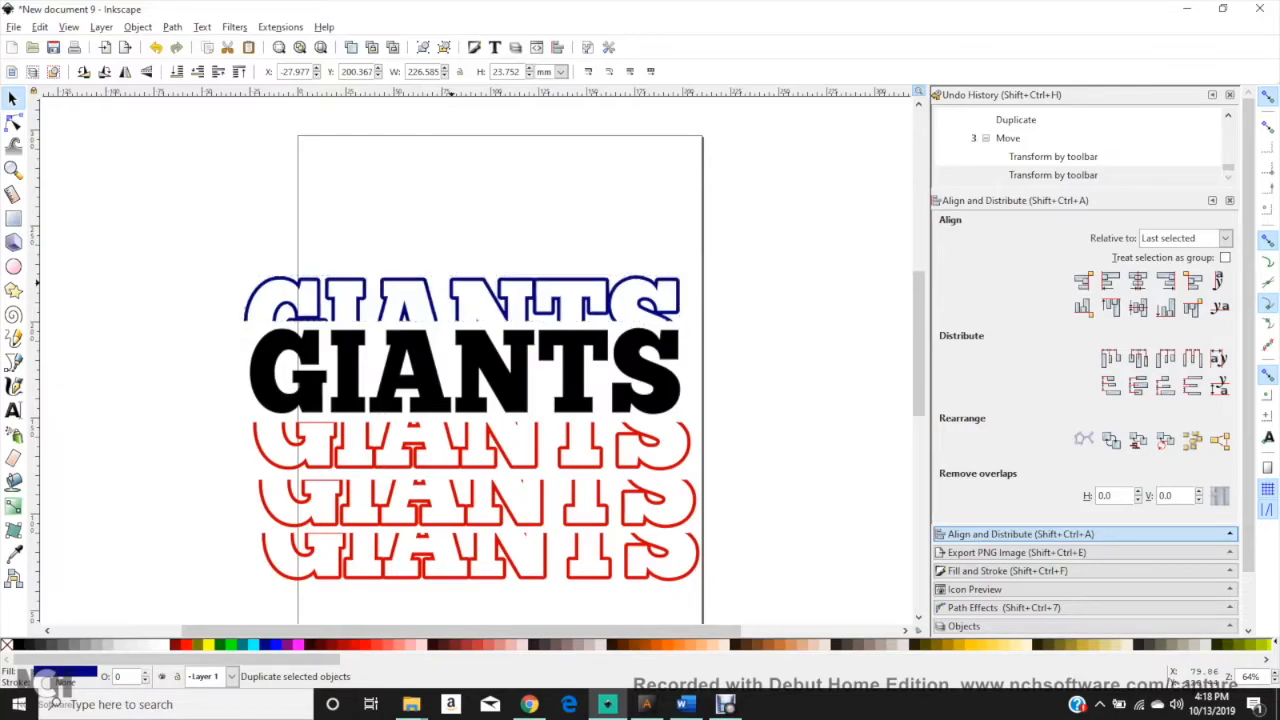
left_click_drag(486, 279, 491, 227)
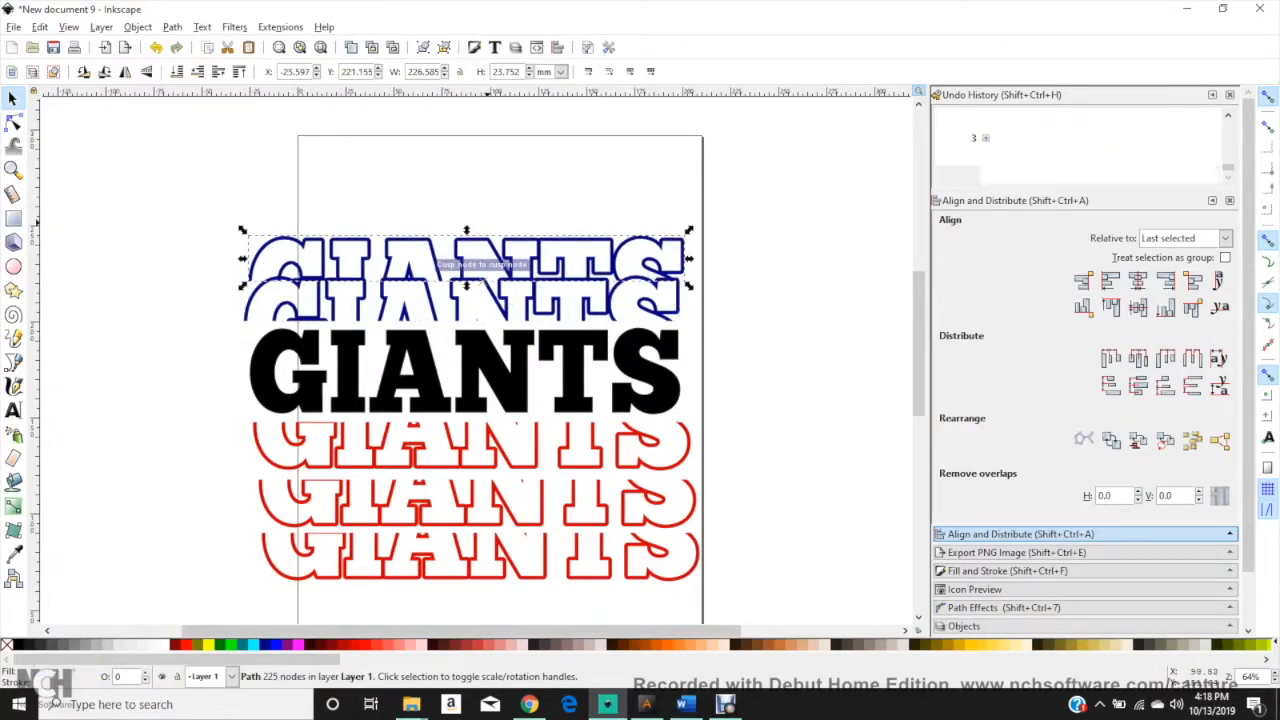
right_click(474, 227)
left_click(515, 333)
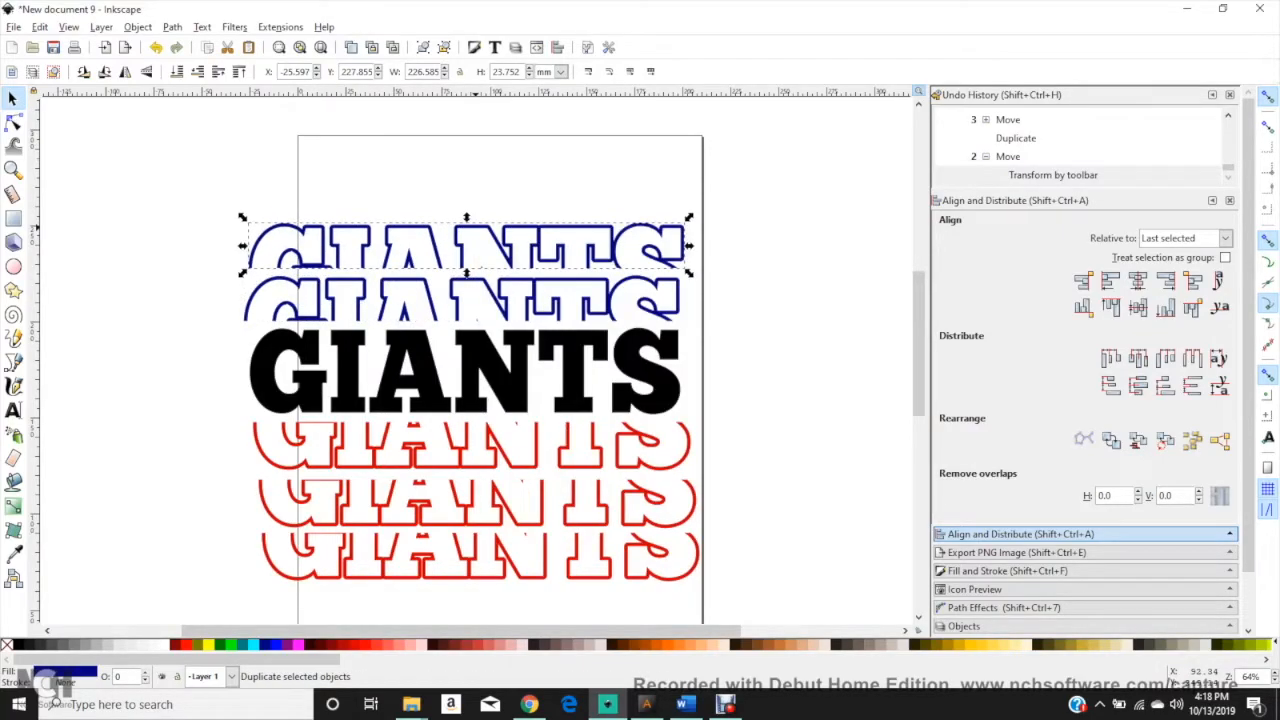
left_click_drag(490, 240, 495, 201)
left_click(378, 69)
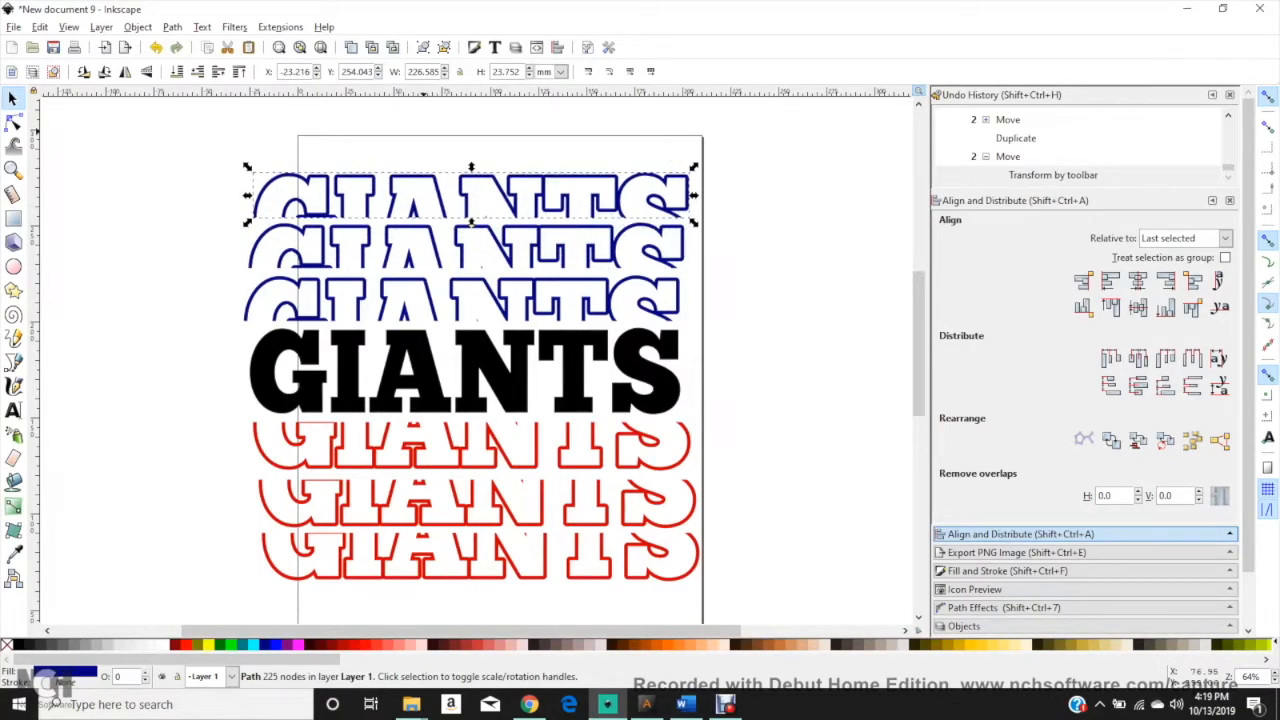
key("Escape")
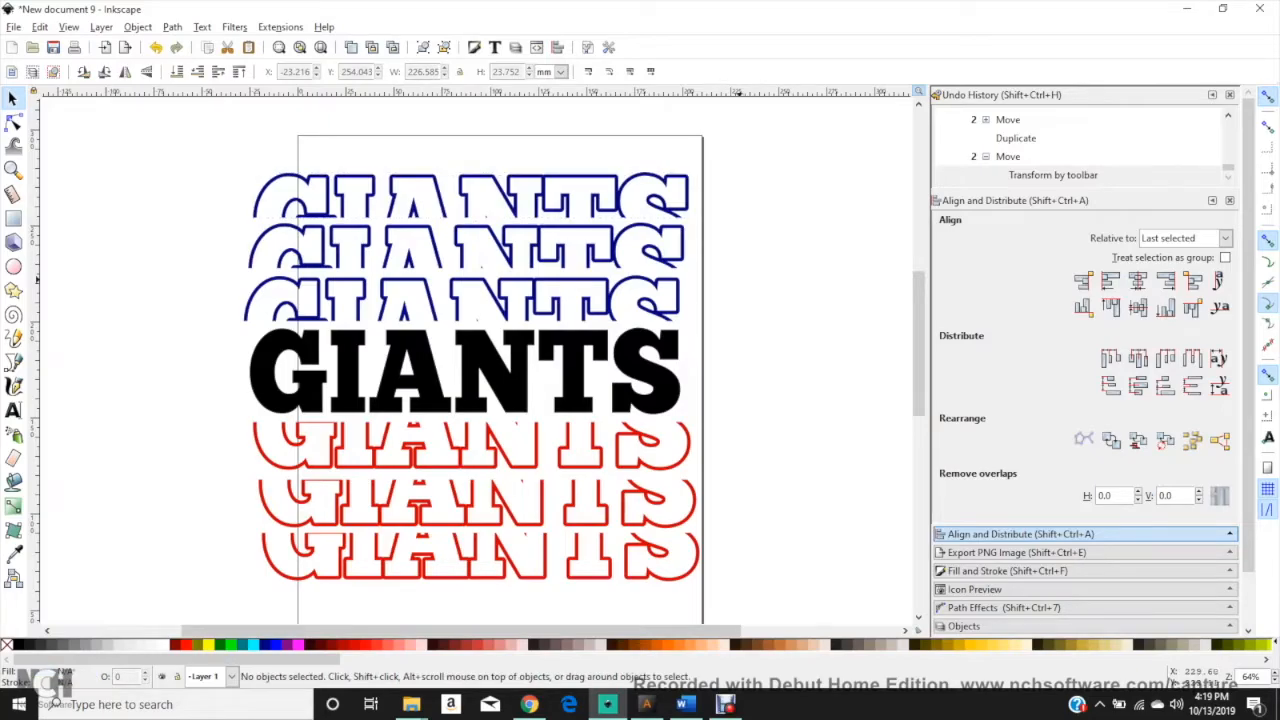
Center the three navy outline rows on the vertical axis and make the vertical gaps between them equal.
left_click_drag(186, 142, 777, 331)
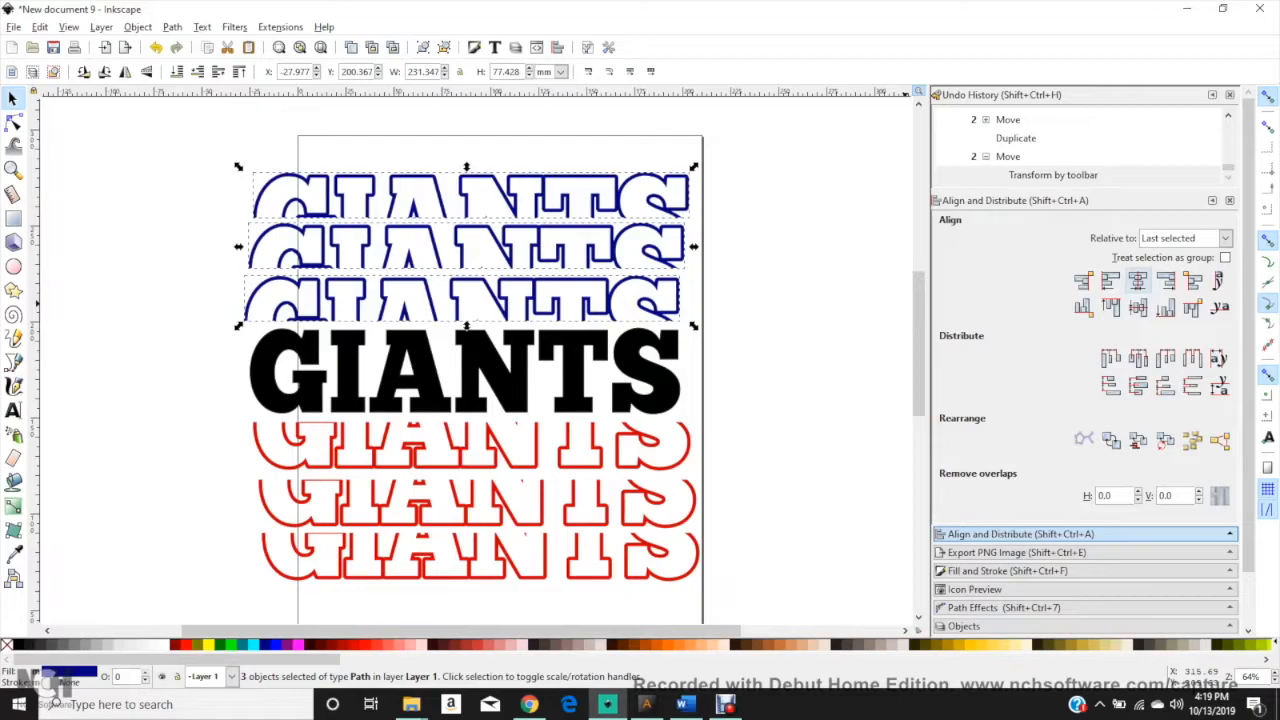
left_click(1138, 282)
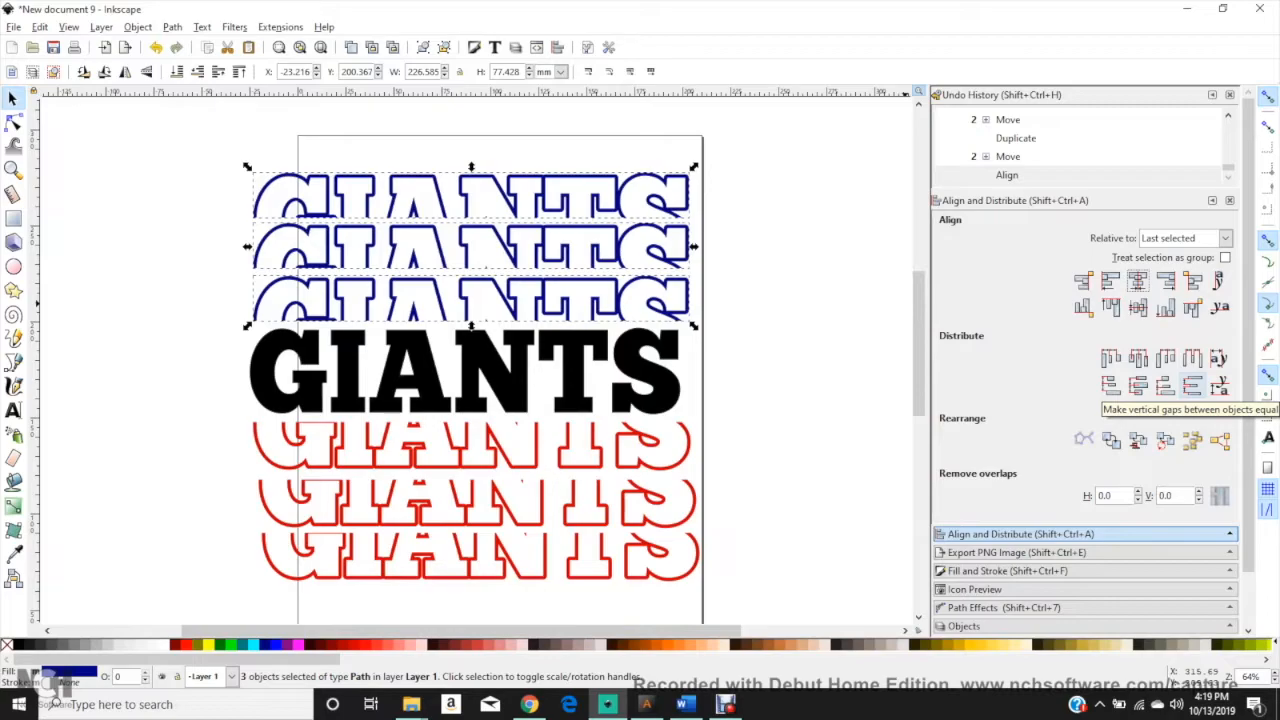
left_click(1192, 386)
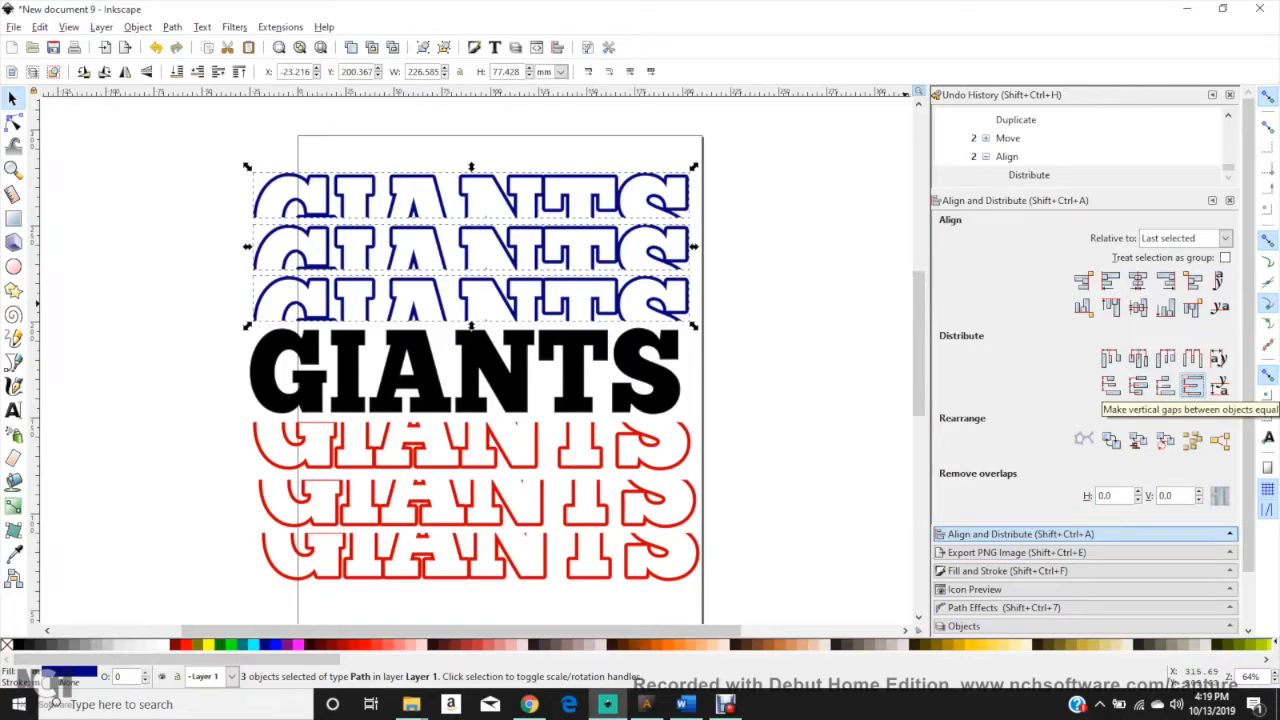
Center the three red outline rows on the vertical axis and distribute them with equal vertical gaps.
left_click_drag(919, 400, 919, 399)
left_click_drag(216, 606, 730, 413)
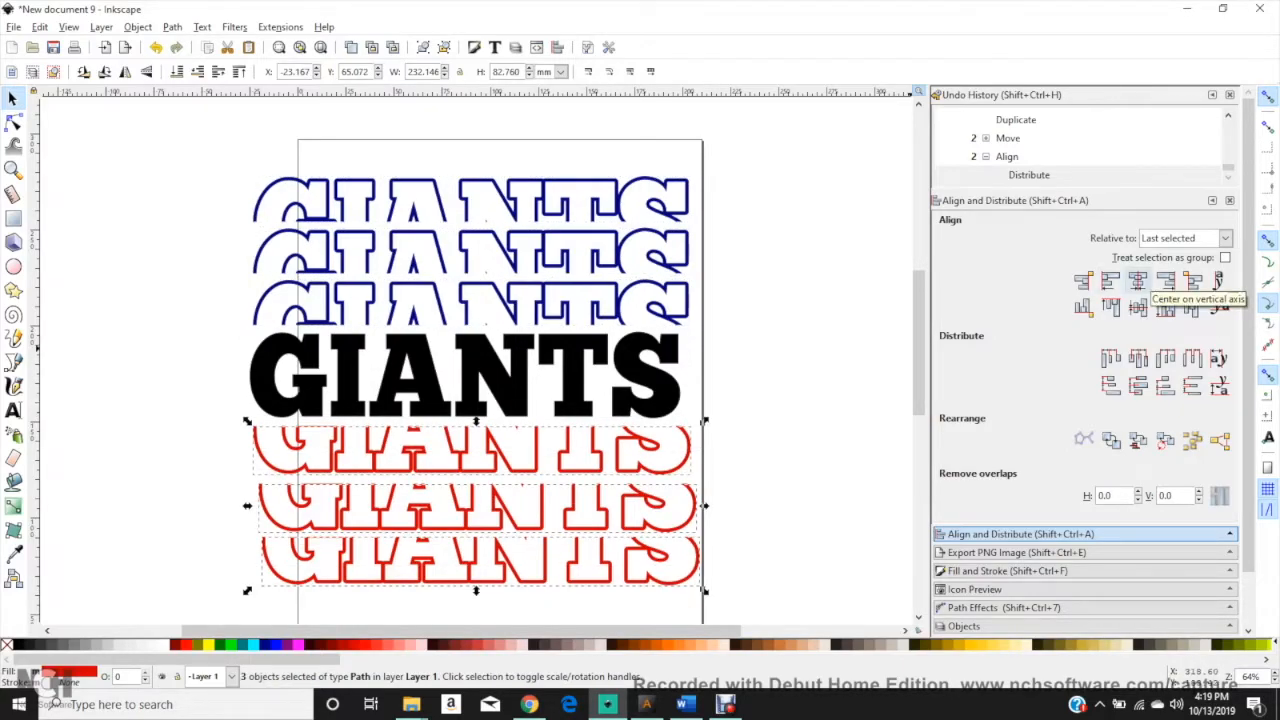
left_click(1138, 282)
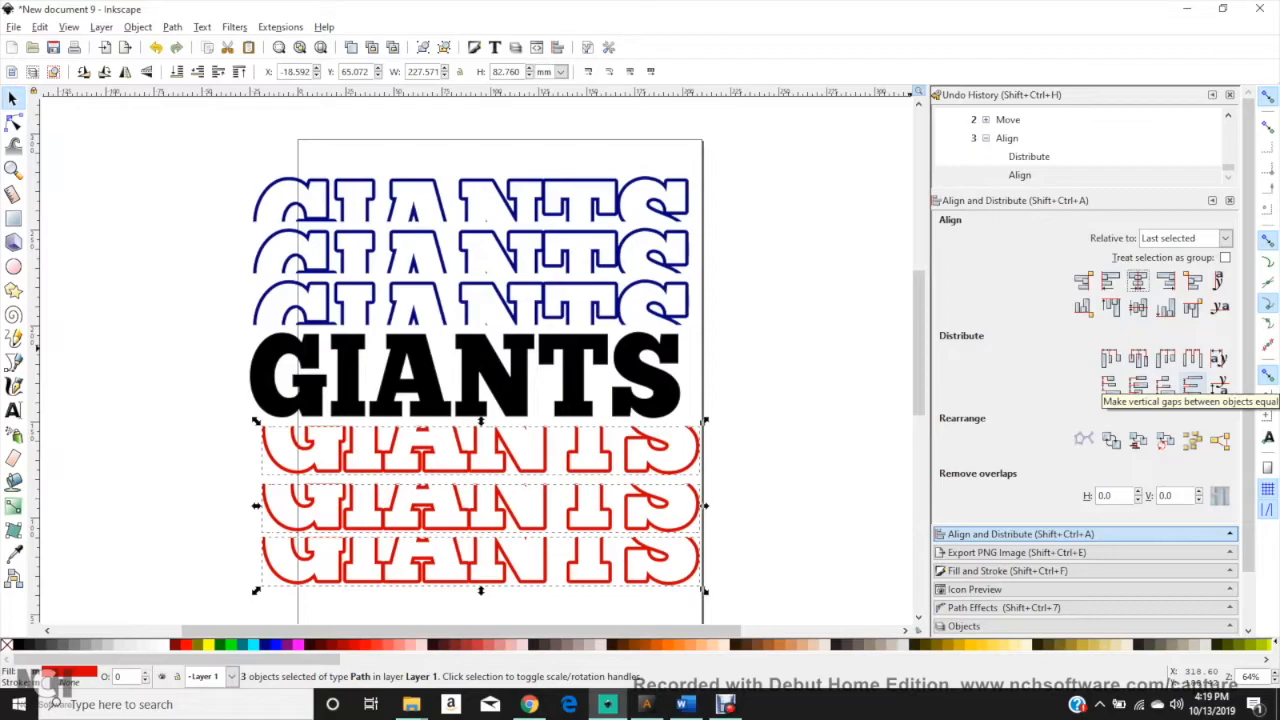
left_click(1192, 386)
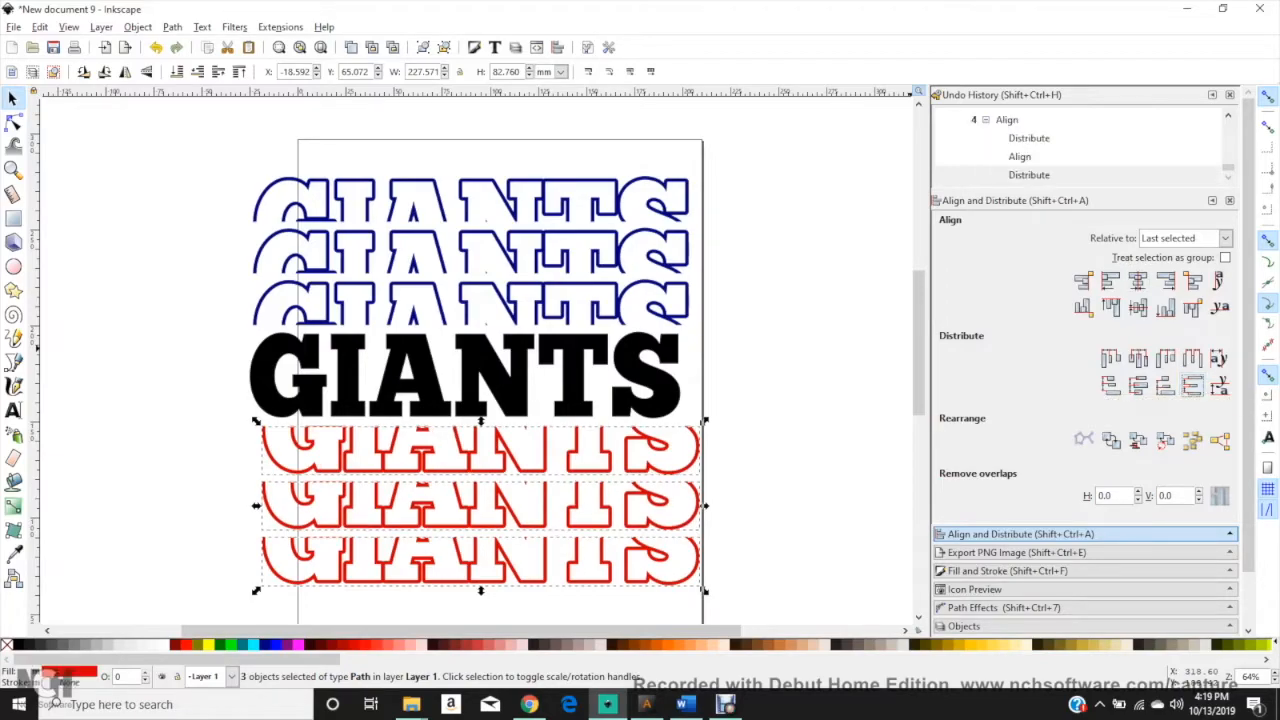
left_click(848, 308)
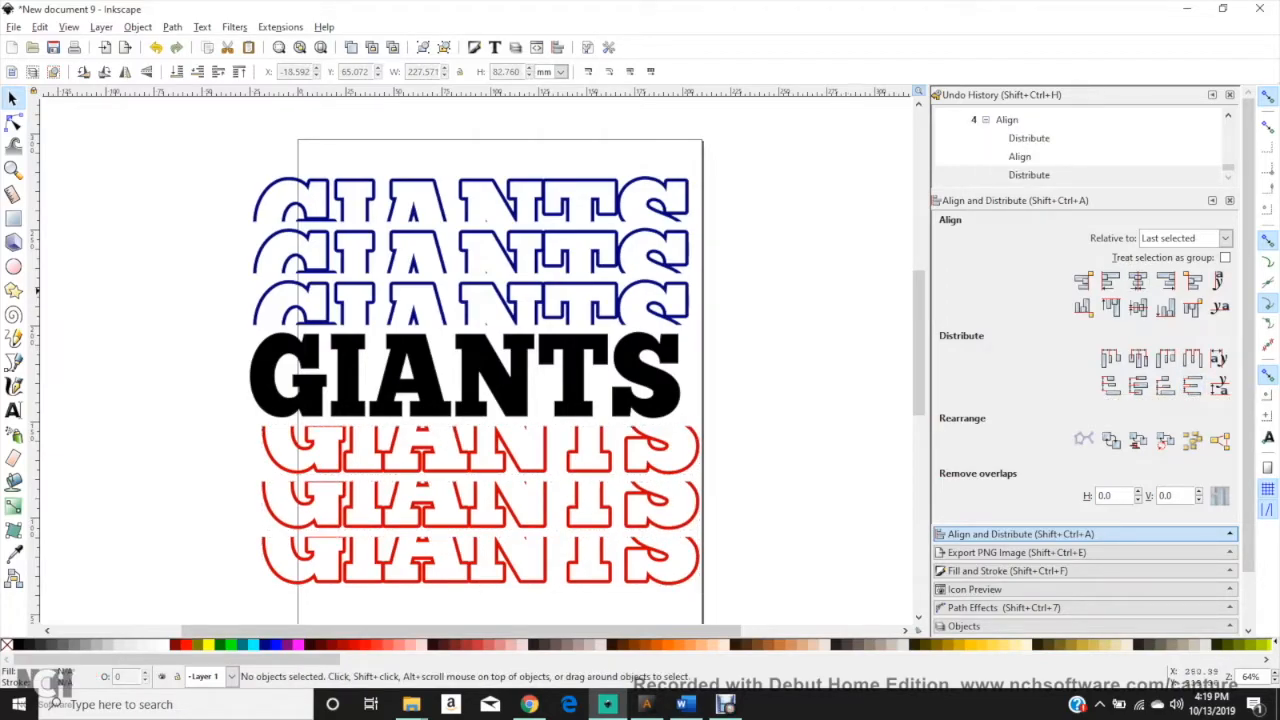
Center all seven GIANTS rows on a common vertical axis and fill them black.
left_click_drag(188, 132, 766, 602)
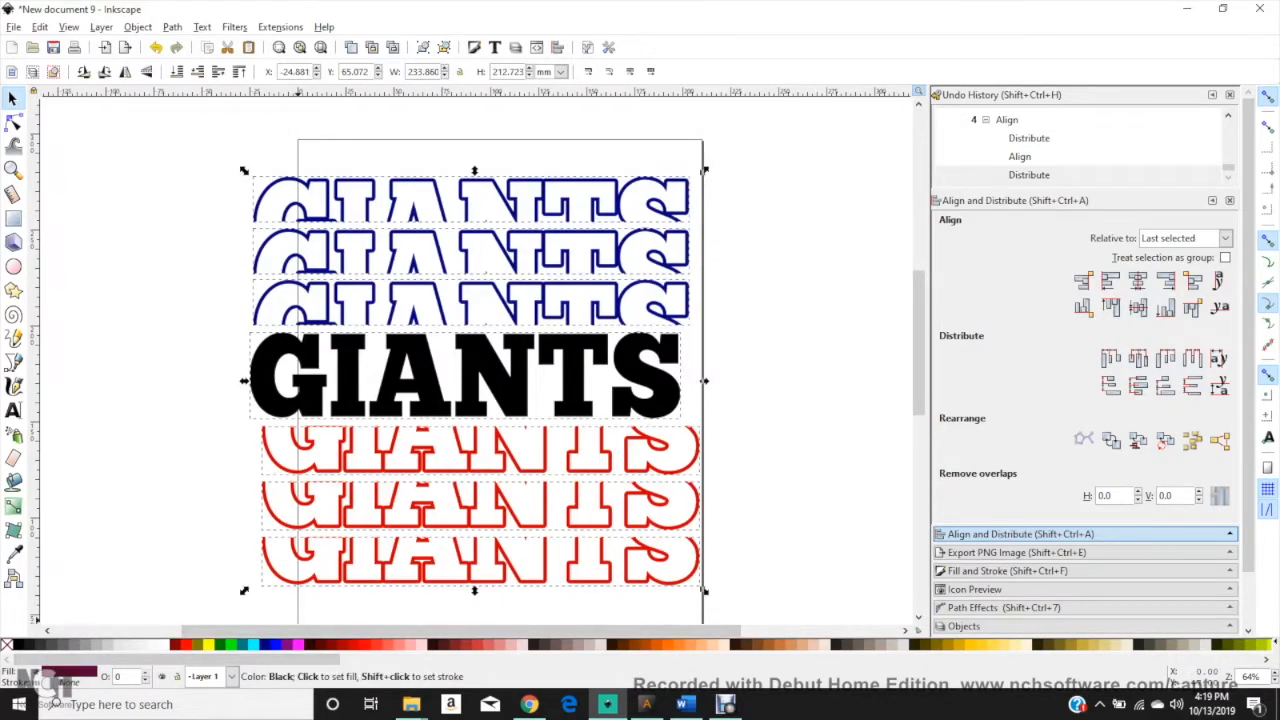
left_click(209, 139)
left_click_drag(209, 139, 786, 622)
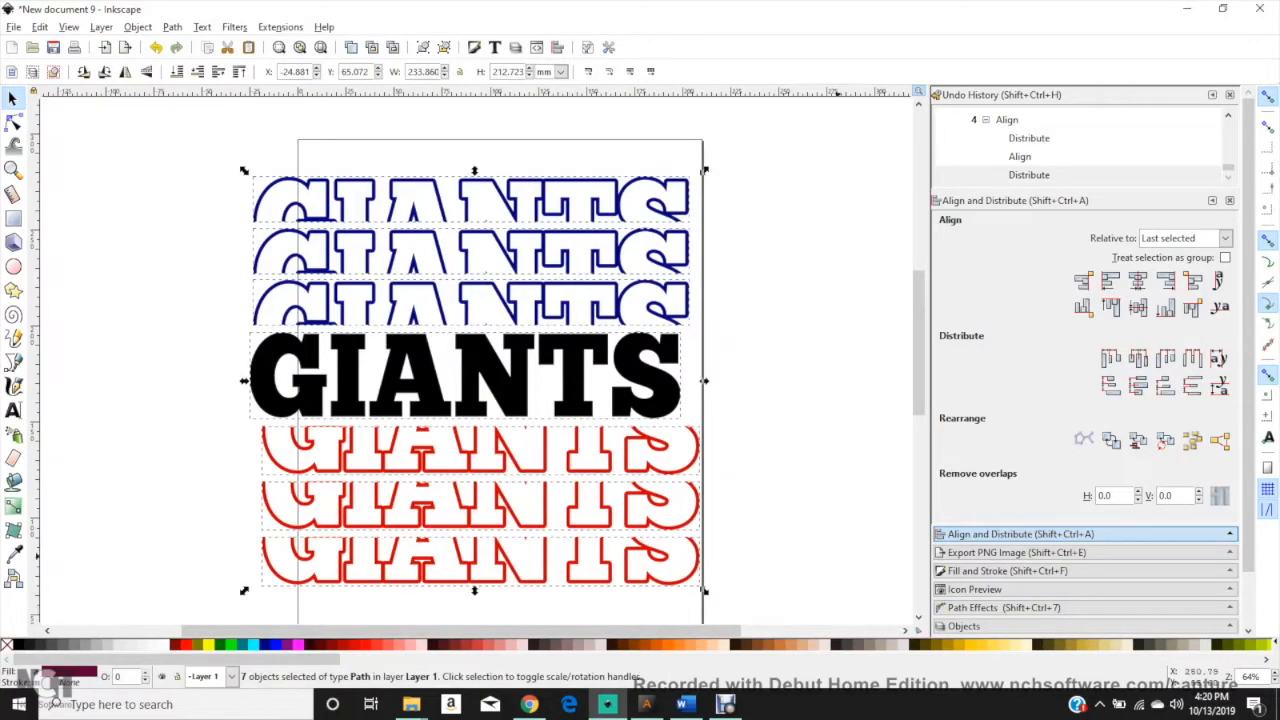
left_click(1137, 281)
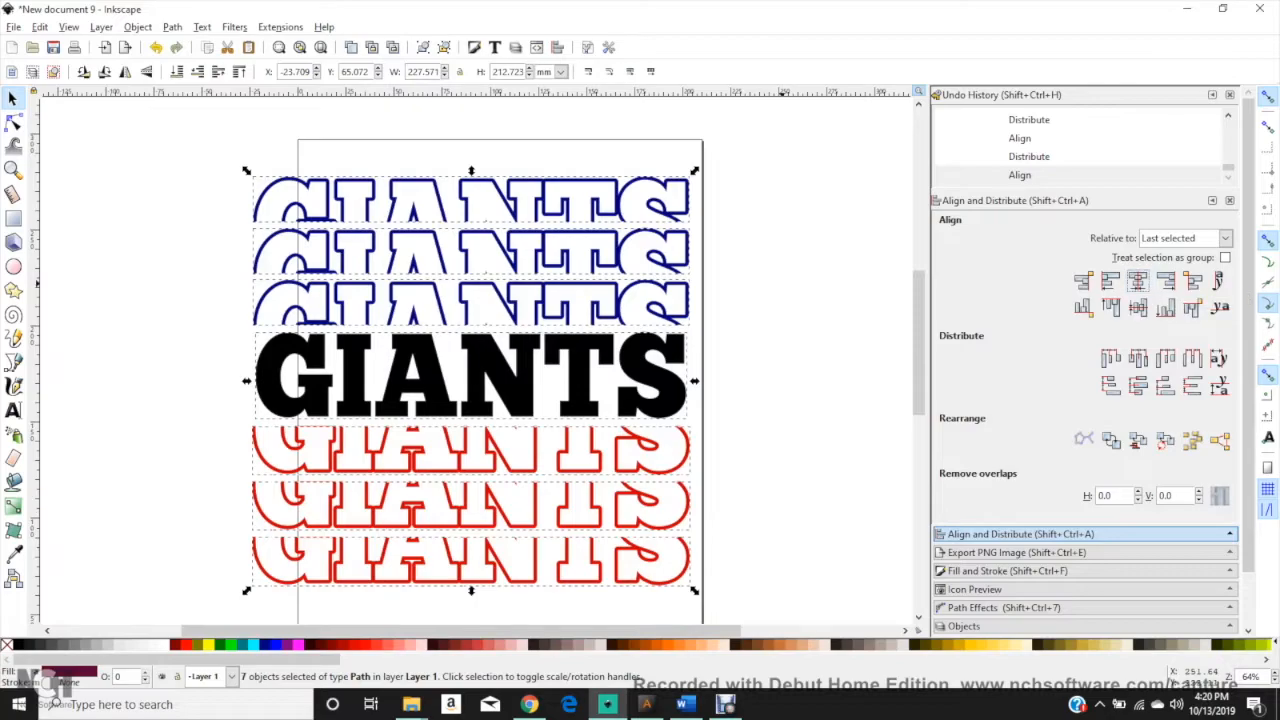
left_click_drag(174, 124, 740, 624)
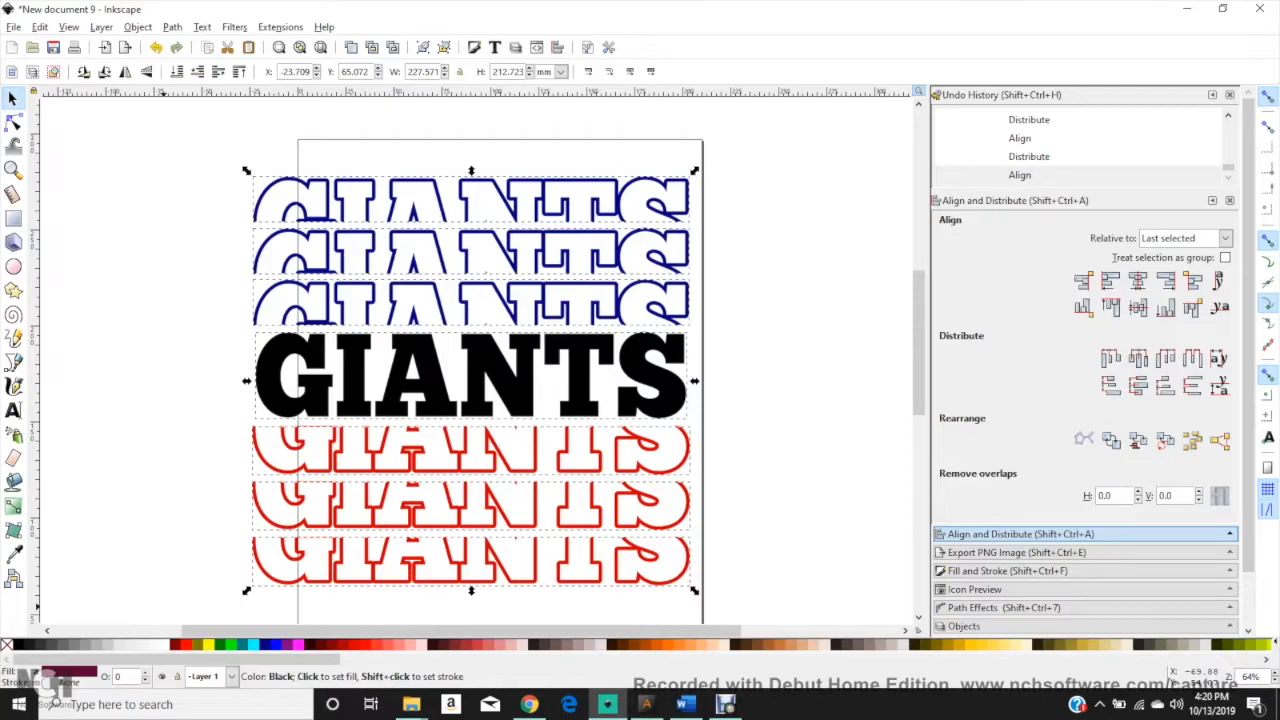
left_click(20, 644)
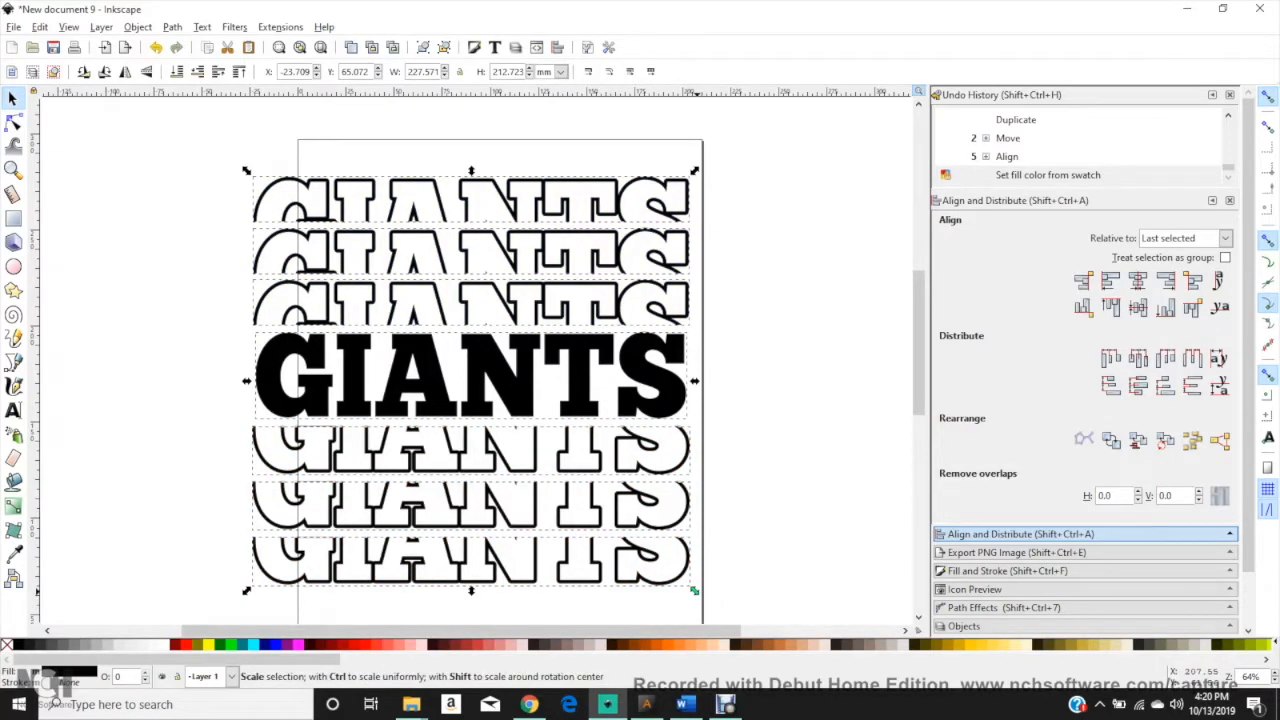
Scale the seven-row stack to about 134 mm wide and 132 mm high and place it within the page.
left_click_drag(246, 171, 252, 176)
left_click_drag(694, 590, 617, 538)
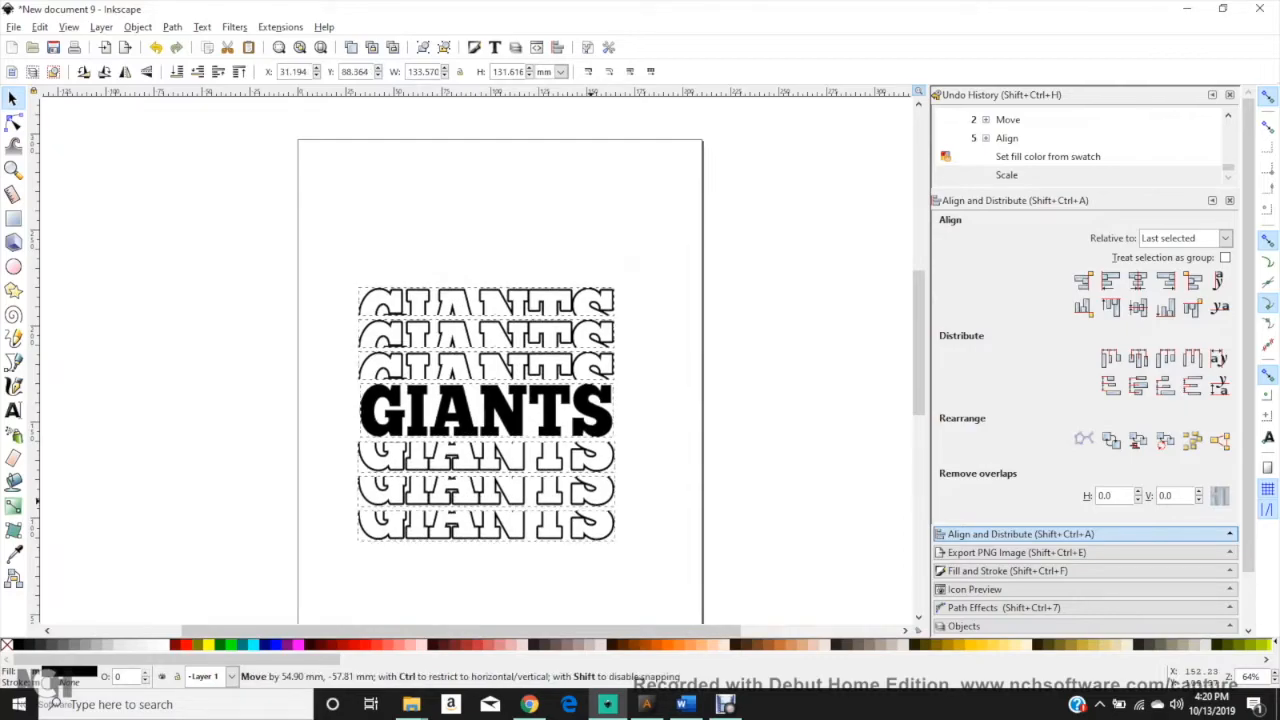
scroll(722, 396, "down", 1)
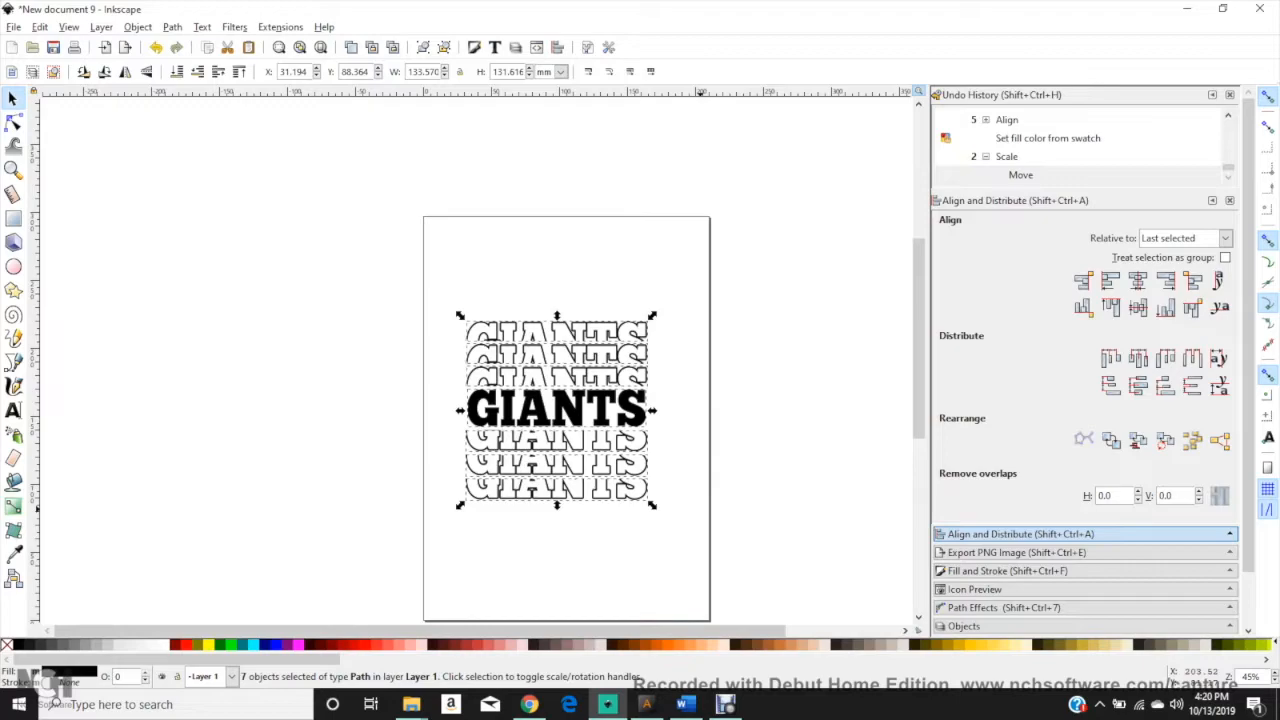
left_click(699, 508)
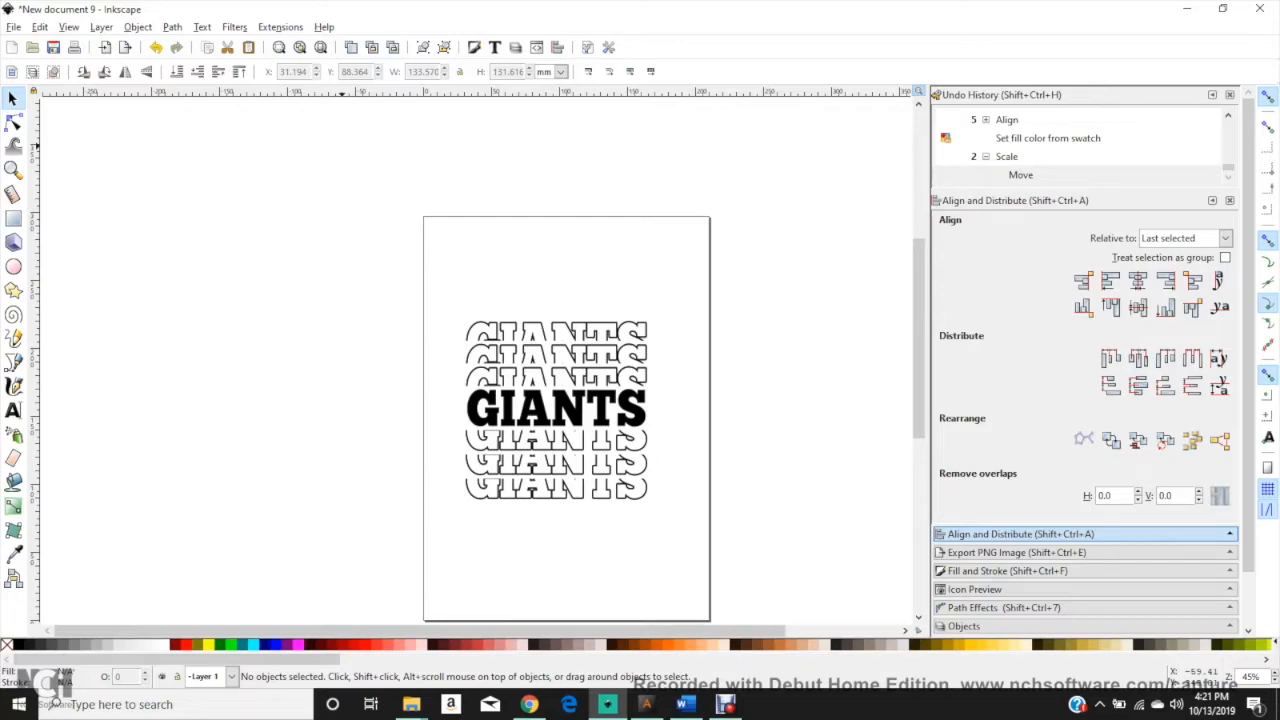
Realign the seven scaled rows by centering them on the vertical axis.
left_click_drag(398, 248, 694, 530)
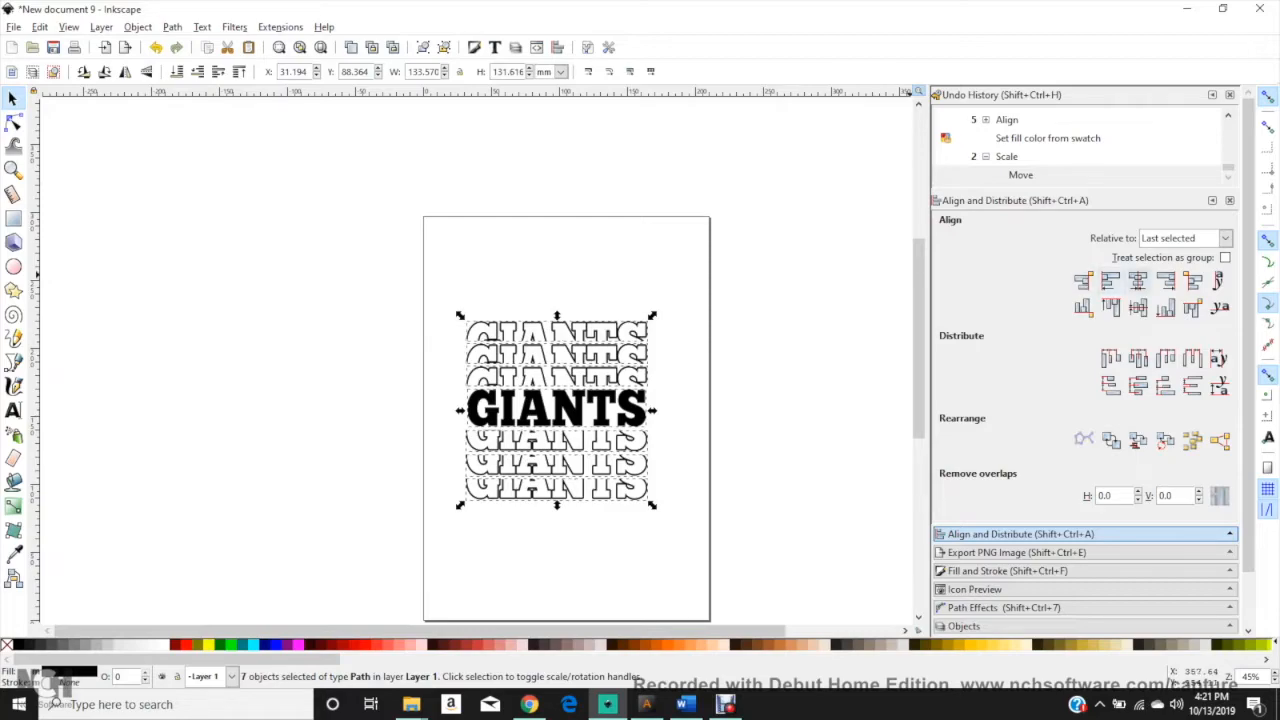
left_click(1138, 280)
key("Escape")
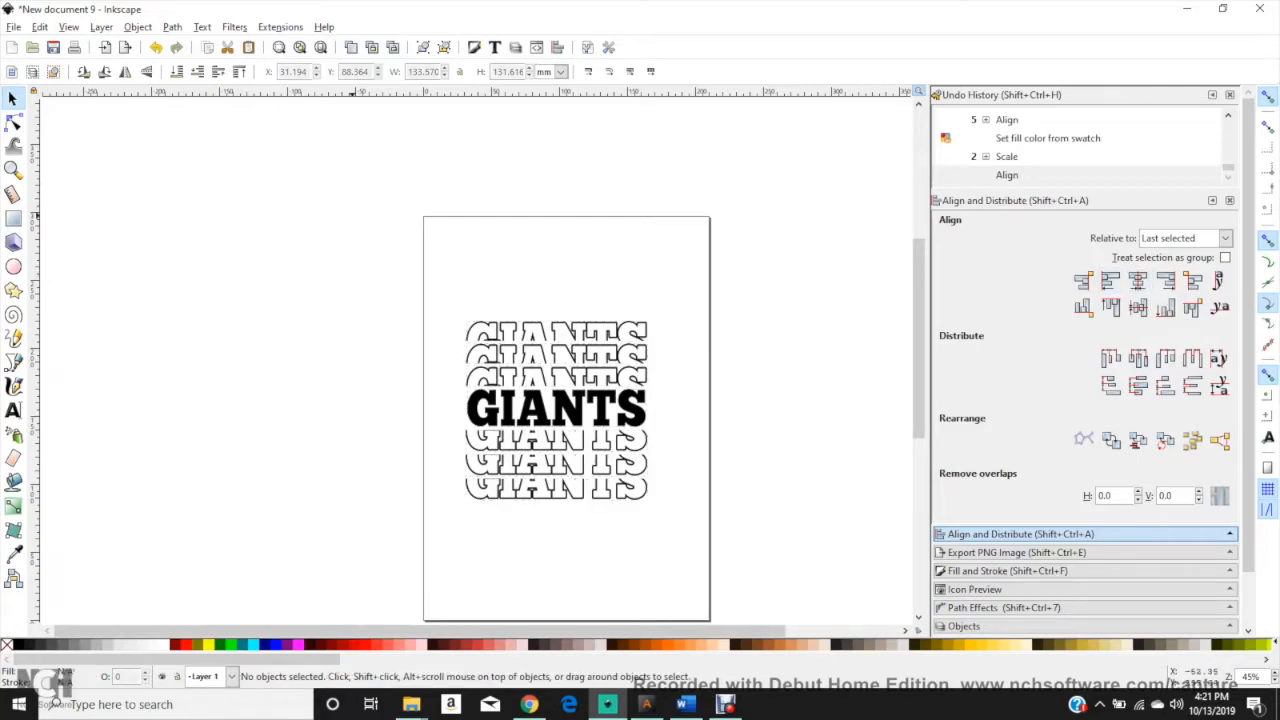